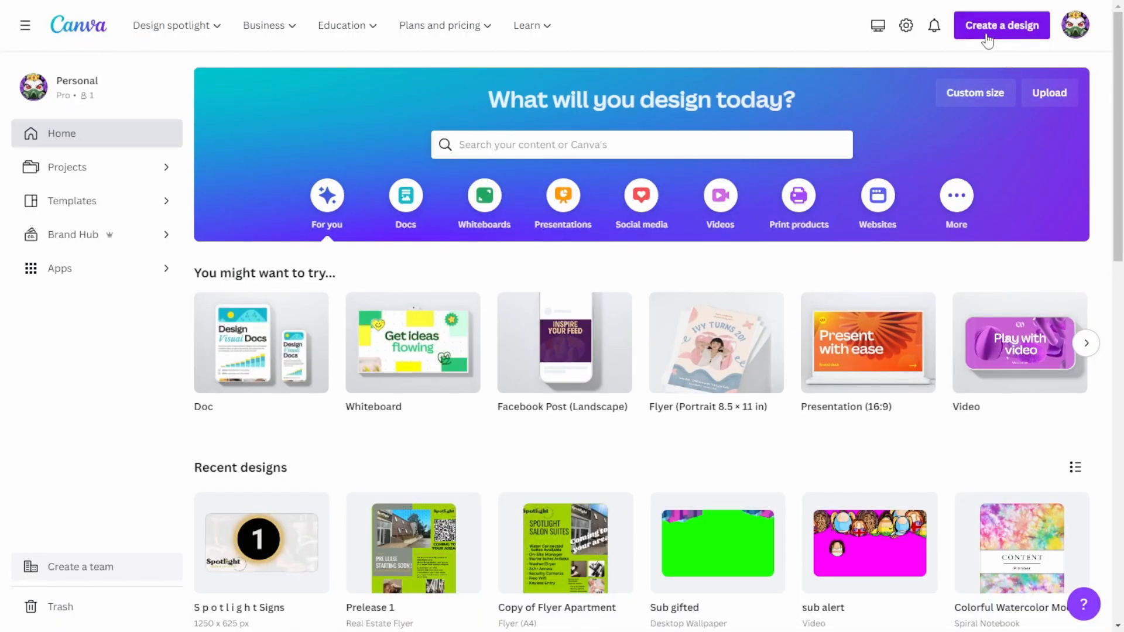
Create a new Video design with two pages, both on a solid green background
click(995, 26)
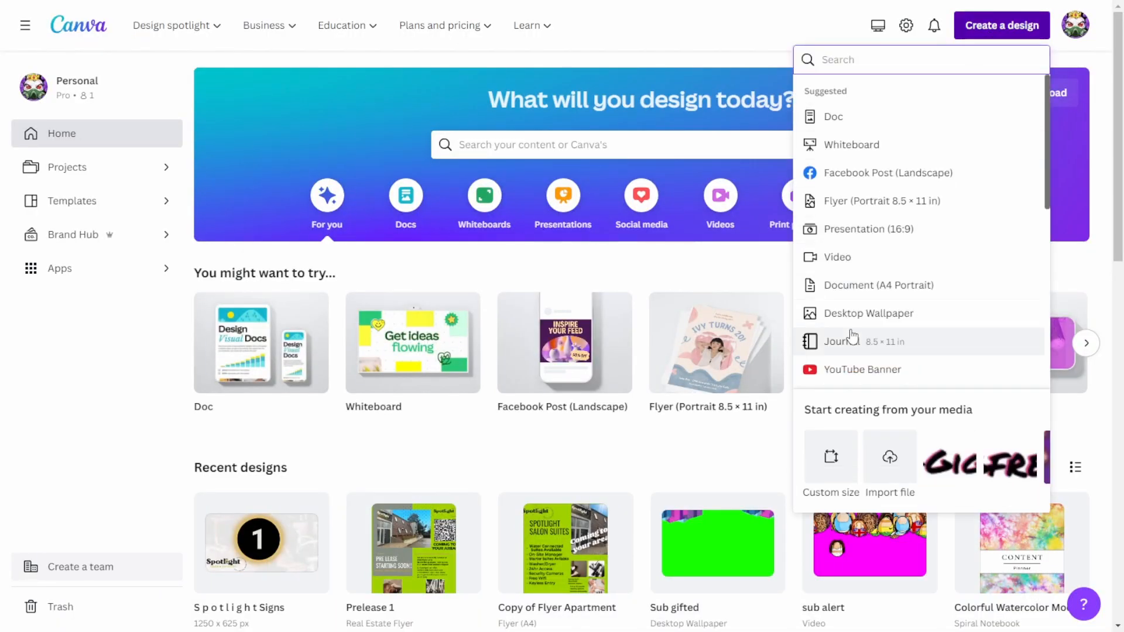
click(851, 258)
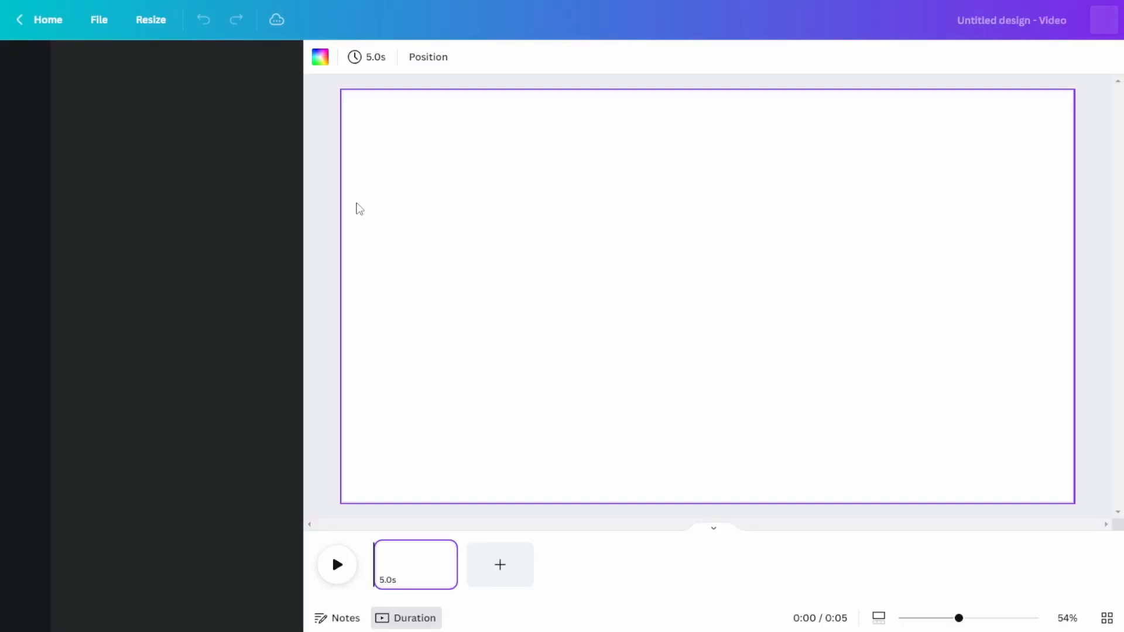
click(320, 57)
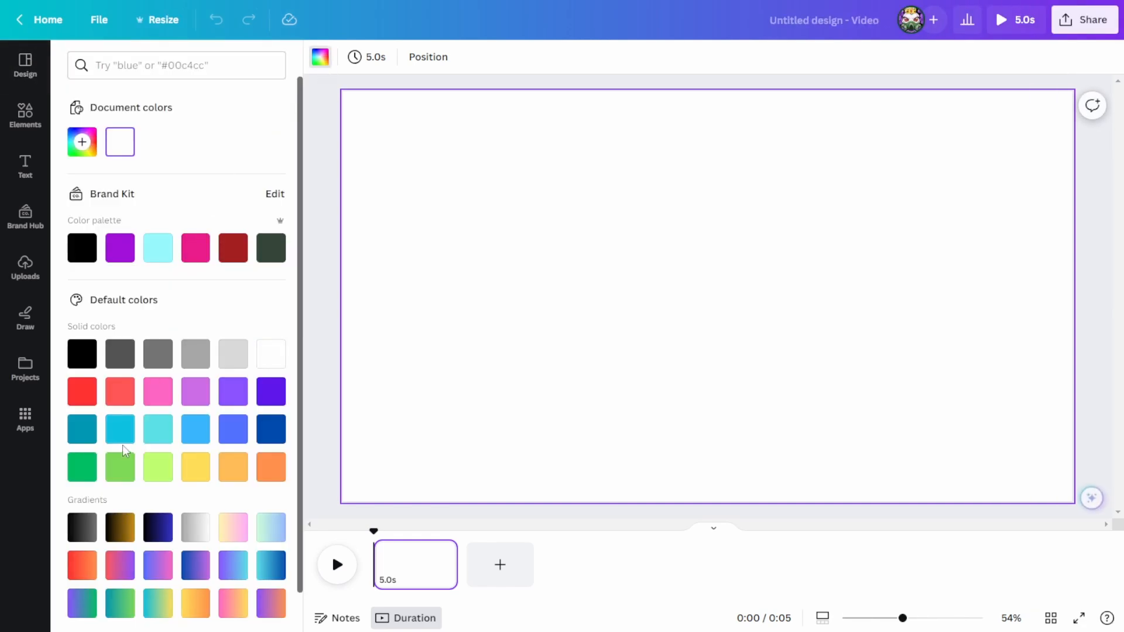
click(86, 468)
click(518, 565)
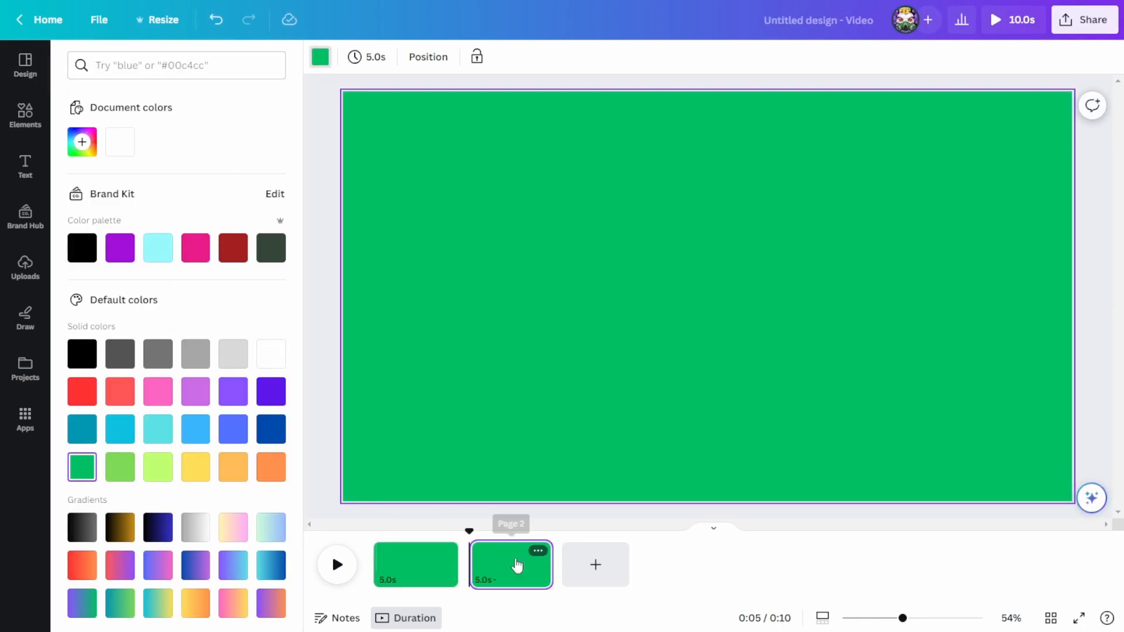
Search the graphic elements for "subs" and place the baguette sandwich in the upper-left corner of the first page
click(416, 563)
click(26, 115)
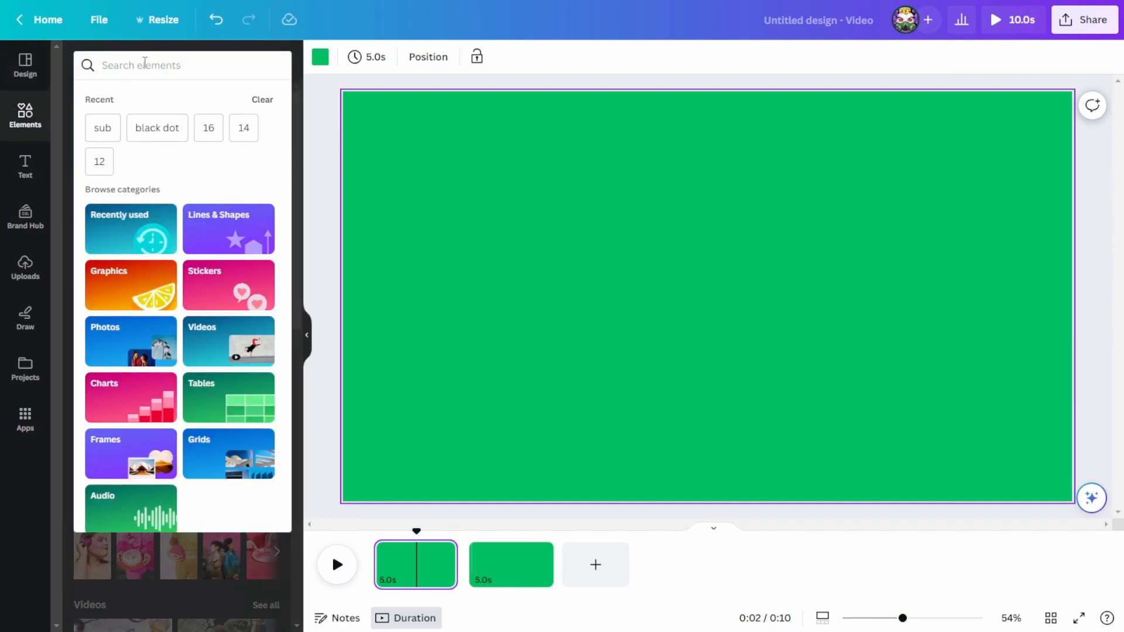
text(subs)
key(Return)
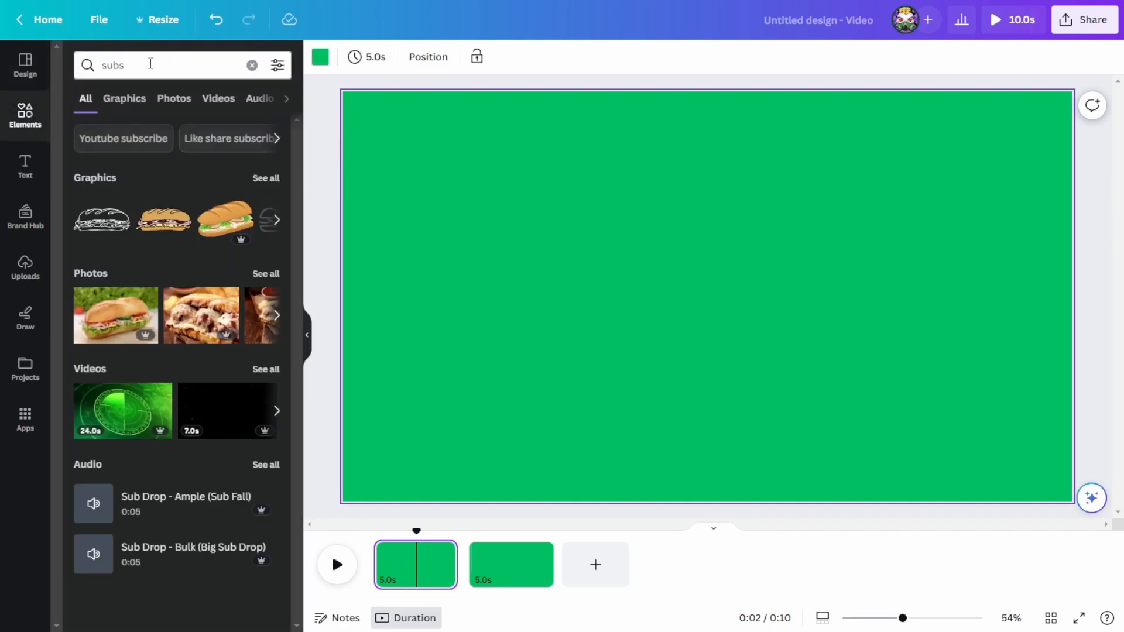
click(267, 178)
click(250, 206)
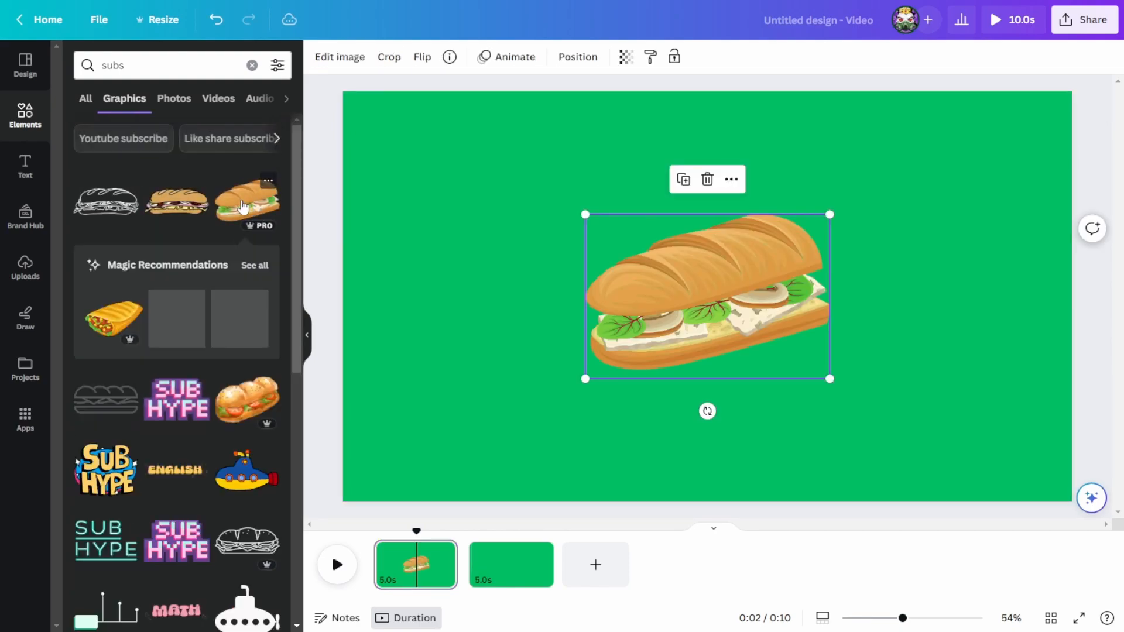
drag(683, 304, 430, 182)
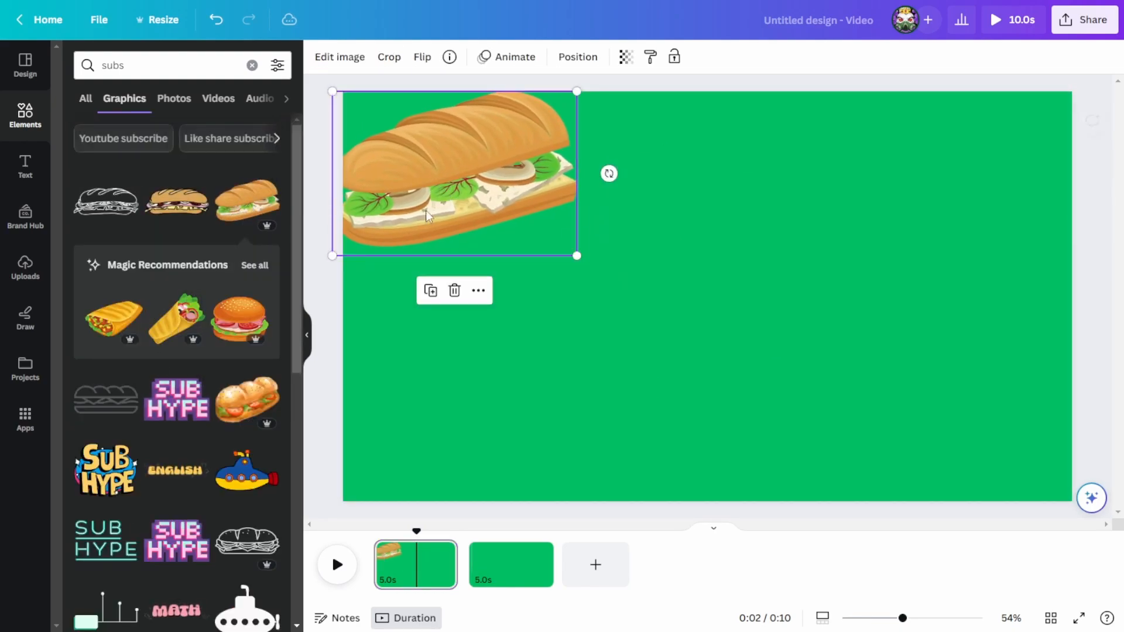
Add the purple pixel SUB HYPE graphic beside the baguette and the yellow SUB HYPE graphic on the page's right side
click(177, 400)
drag(712, 247, 596, 212)
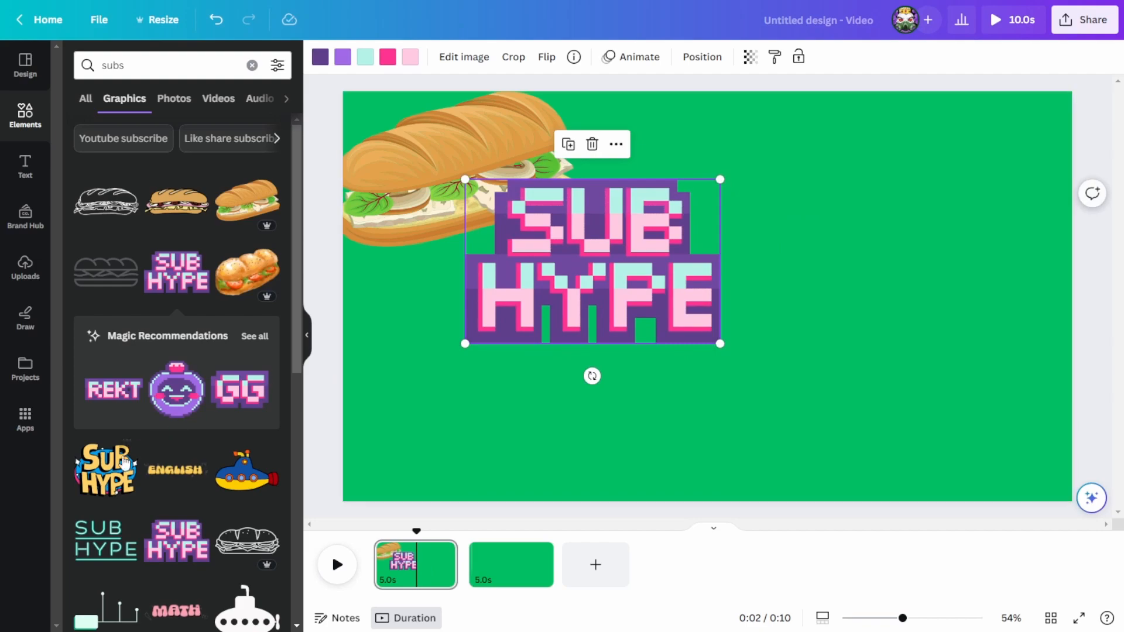
click(105, 469)
drag(779, 292, 962, 237)
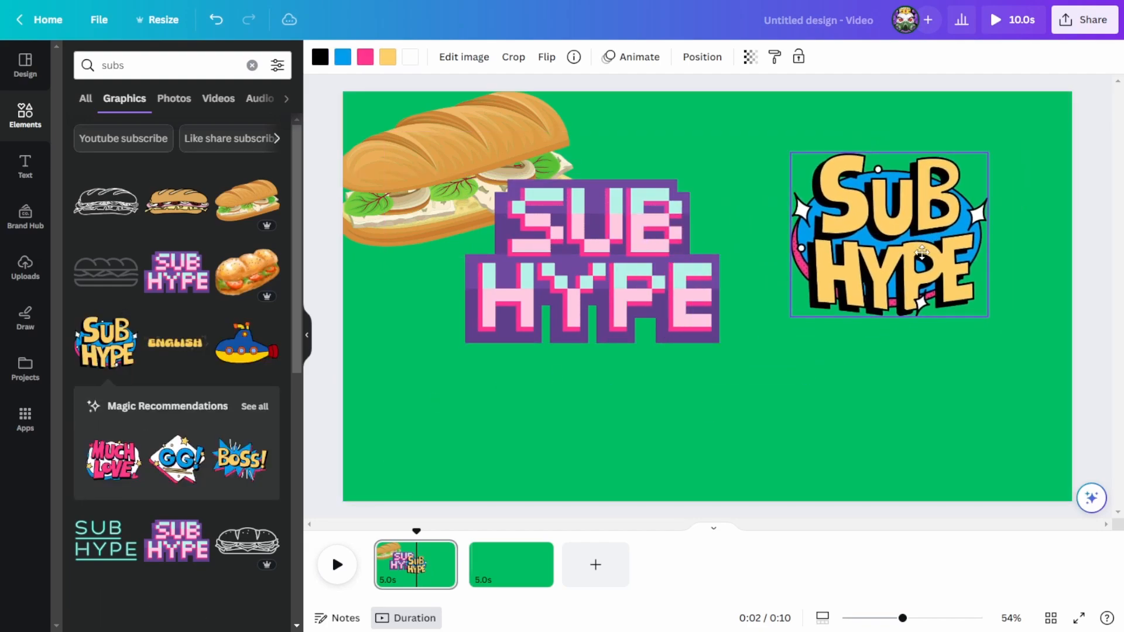
Add a second purple pixel SUB HYPE and a second yellow SUB HYPE graphic to the right half of the page
click(177, 273)
drag(671, 269, 766, 329)
click(106, 468)
drag(754, 286, 937, 290)
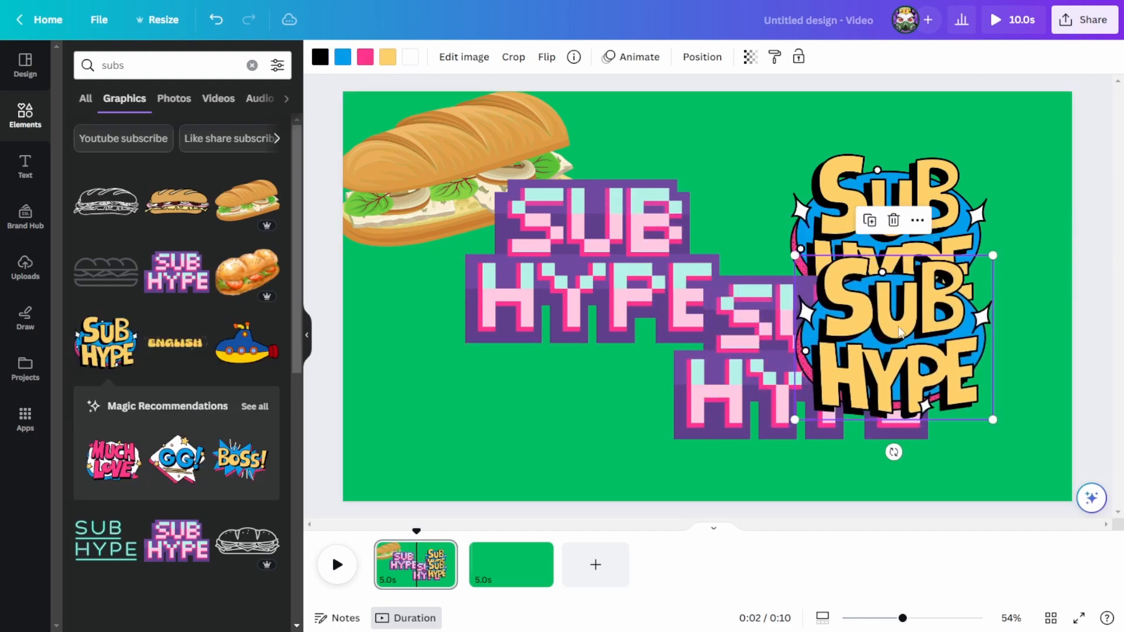
Add the outlined ham sandwich near the page's upper middle and another baguette in the upper-right corner
click(177, 201)
drag(766, 285, 806, 210)
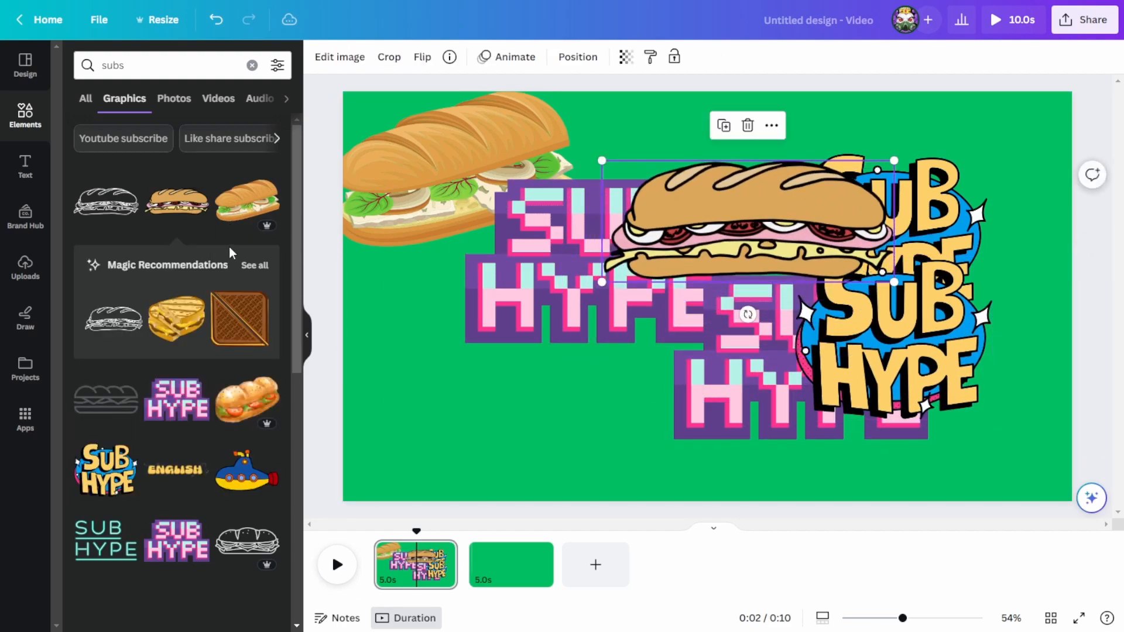
click(248, 205)
drag(726, 316, 963, 186)
Spread the overlapping ham sandwich, purple SUB HYPE and yellow SUB HYPE graphics across the upper part of the page
drag(671, 215, 592, 171)
drag(529, 276, 407, 299)
drag(873, 287, 762, 258)
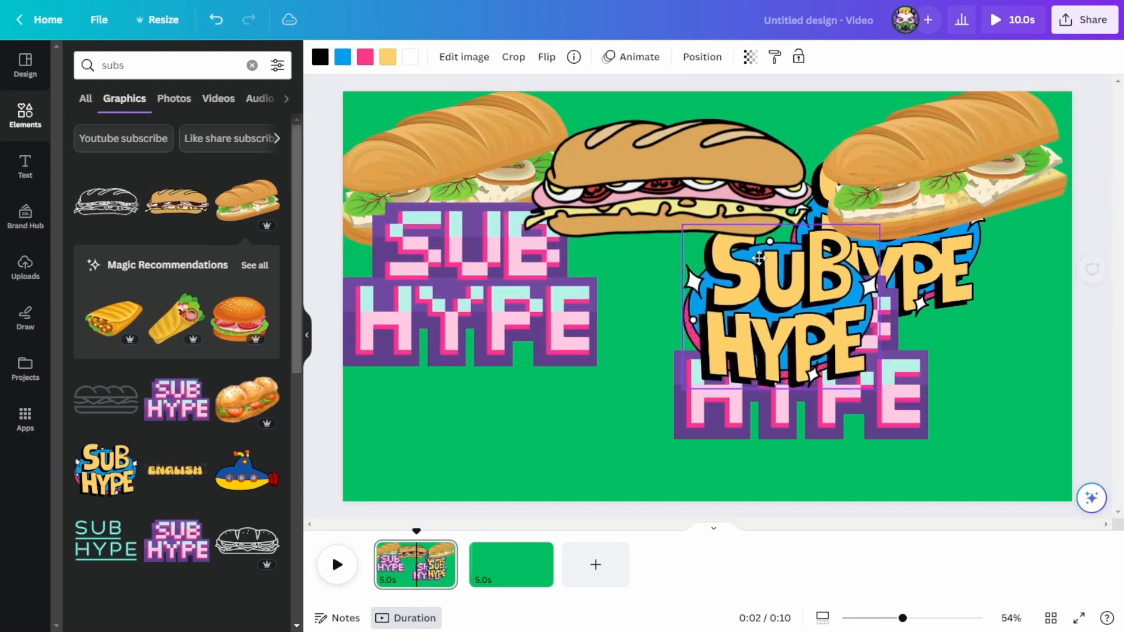
Create custom animation paths that carry the left baguette and the middle yellow SUB HYPE graphic down the page
click(632, 56)
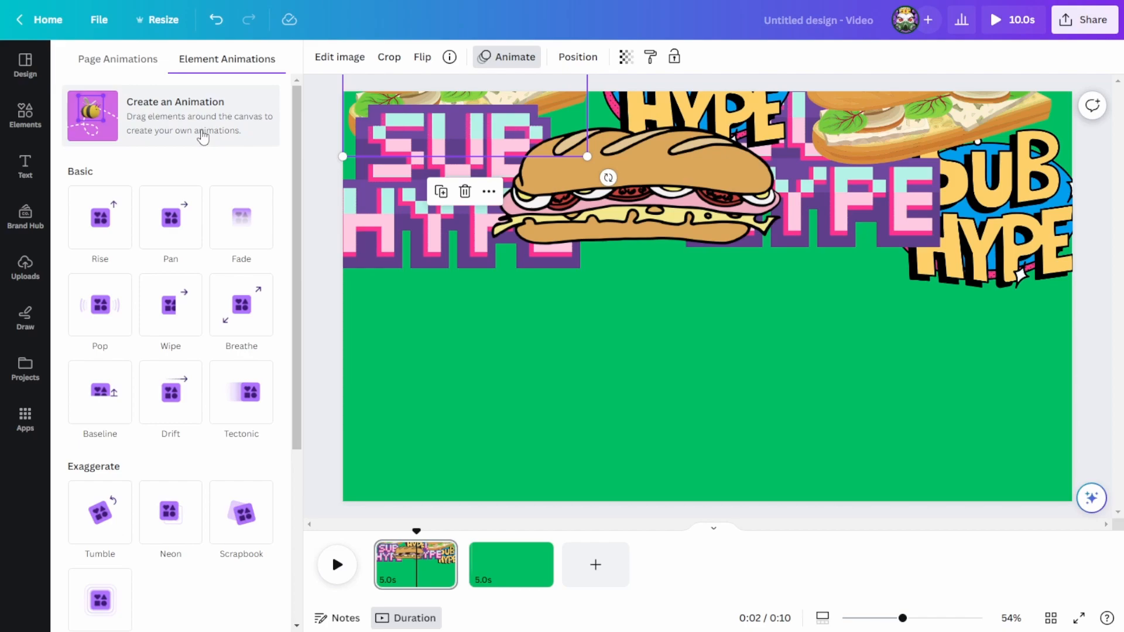
click(203, 135)
mouse_move(500, 102)
mouse_down()
mouse_move(503, 458)
mouse_move(535, 388)
mouse_move(597, 464)
mouse_move(588, 408)
mouse_move(540, 425)
mouse_move(516, 487)
mouse_move(563, 407)
mouse_move(572, 469)
mouse_up()
click(650, 142)
mouse_move(650, 142)
mouse_down()
mouse_move(657, 481)
mouse_move(572, 381)
mouse_move(536, 495)
mouse_move(666, 392)
mouse_move(706, 478)
mouse_move(623, 346)
mouse_move(634, 477)
mouse_up()
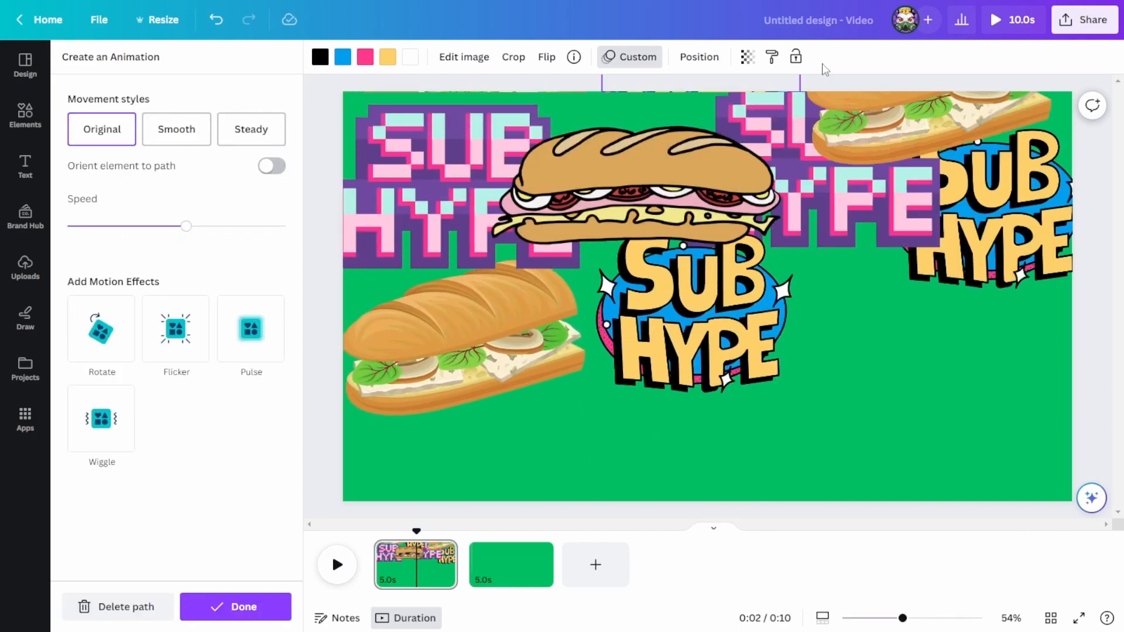
Draw downward animation paths for the remaining sandwich and SUB HYPE graphics on the page
click(935, 123)
mouse_move(918, 167)
mouse_down()
mouse_move(930, 186)
mouse_move(971, 497)
mouse_move(947, 397)
mouse_move(927, 467)
mouse_move(928, 404)
mouse_move(909, 408)
mouse_move(904, 492)
mouse_up()
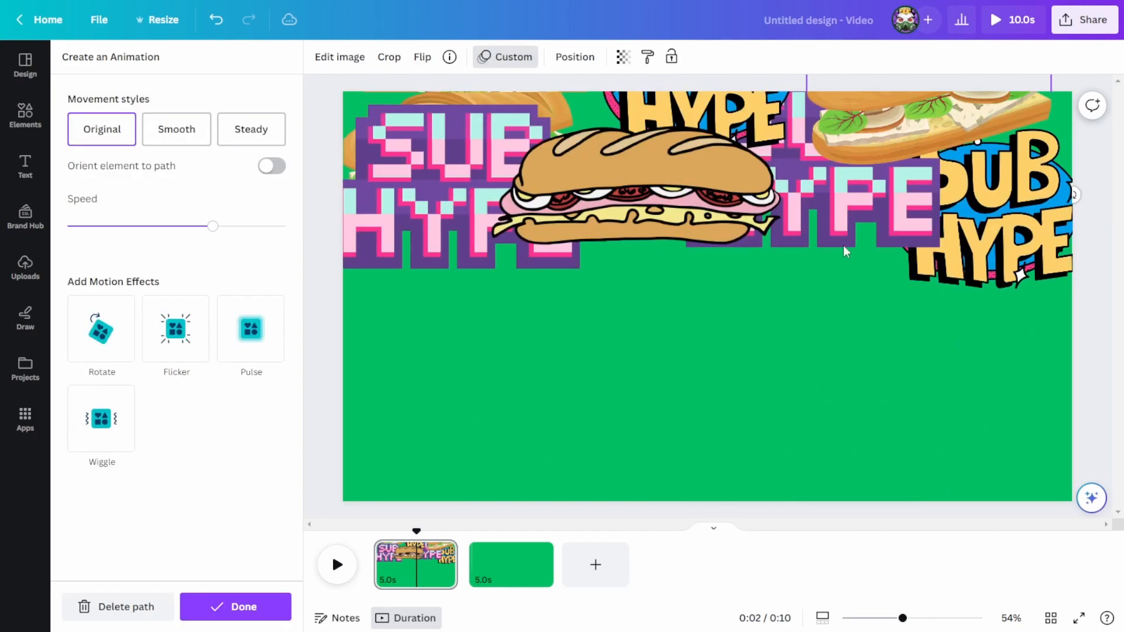
click(849, 263)
mouse_move(849, 263)
mouse_down()
mouse_move(833, 521)
mouse_move(745, 469)
mouse_move(798, 452)
mouse_move(778, 394)
mouse_up()
click(626, 240)
mouse_move(990, 200)
mouse_down()
mouse_move(973, 475)
mouse_move(884, 381)
mouse_move(982, 457)
mouse_up()
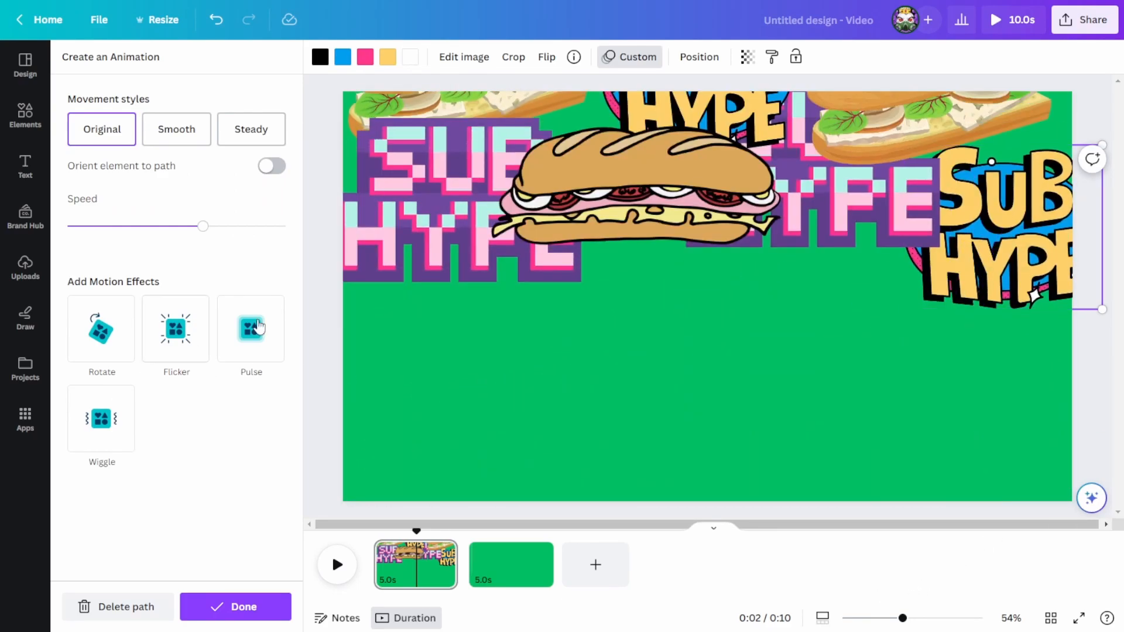
Try different speeds and movement styles for the left purple SUB HYPE animation, settling on Steady at a fairly high speed
click(386, 205)
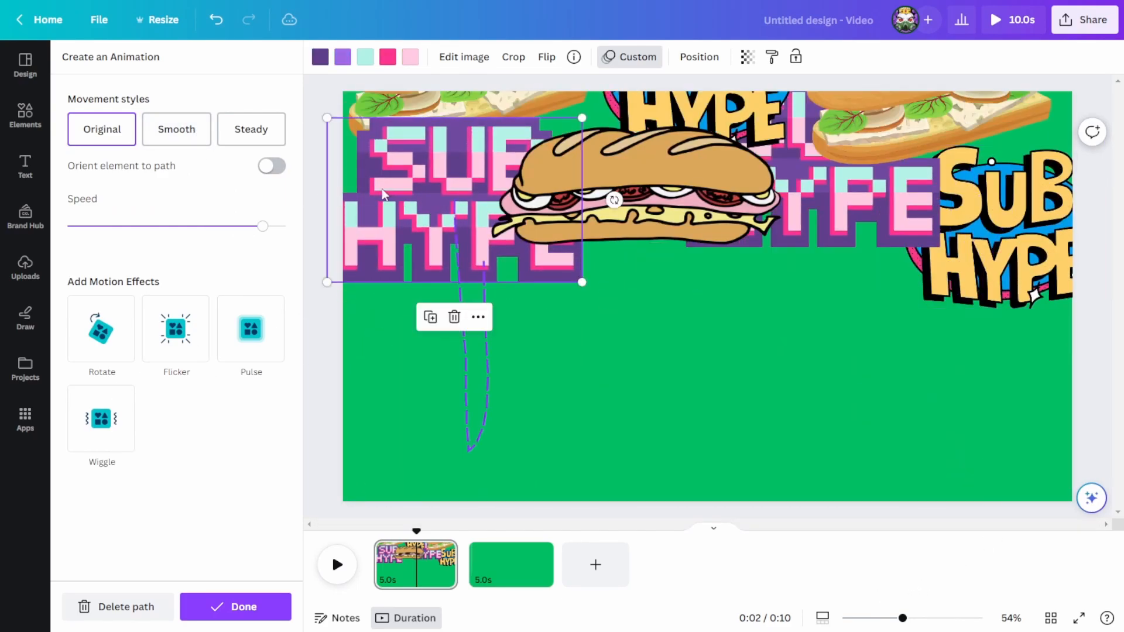
drag(263, 227, 189, 232)
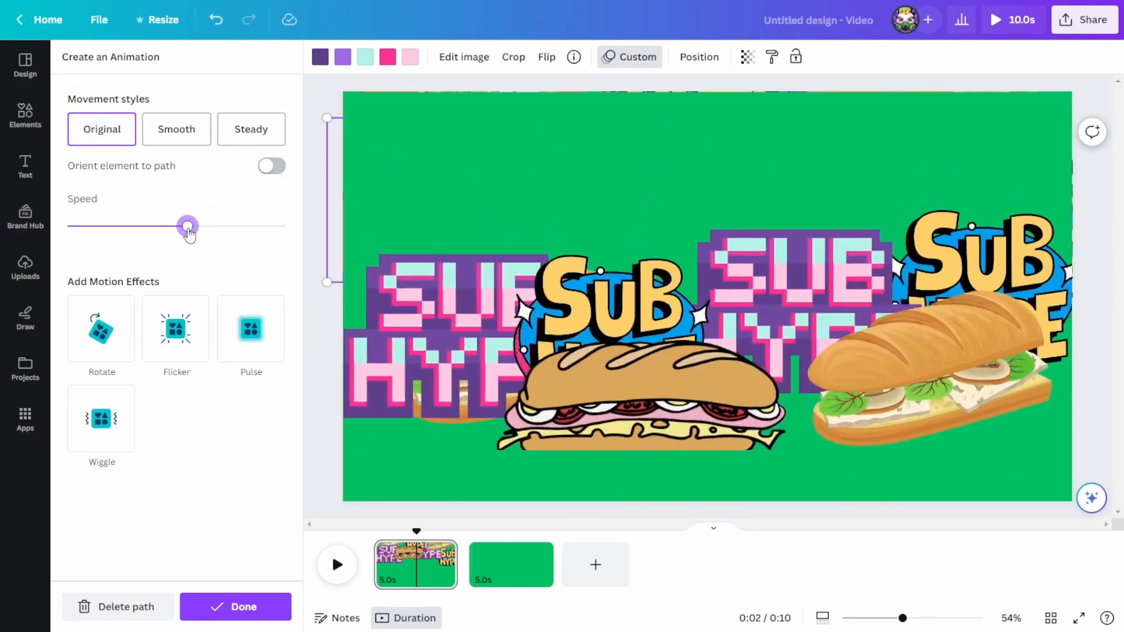
click(181, 130)
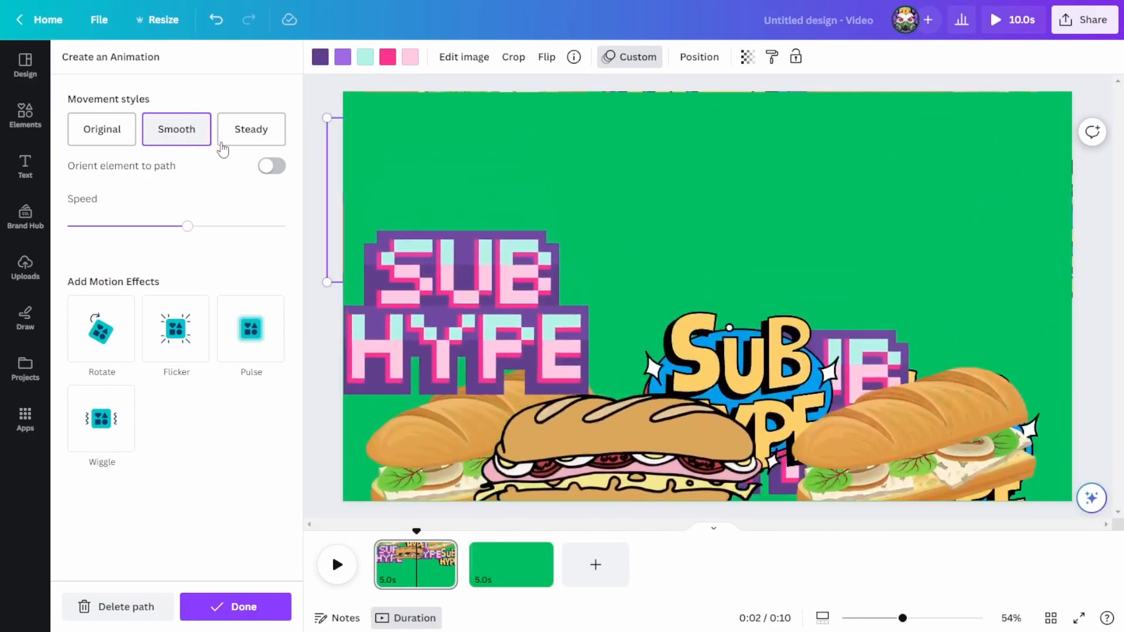
drag(188, 226, 239, 241)
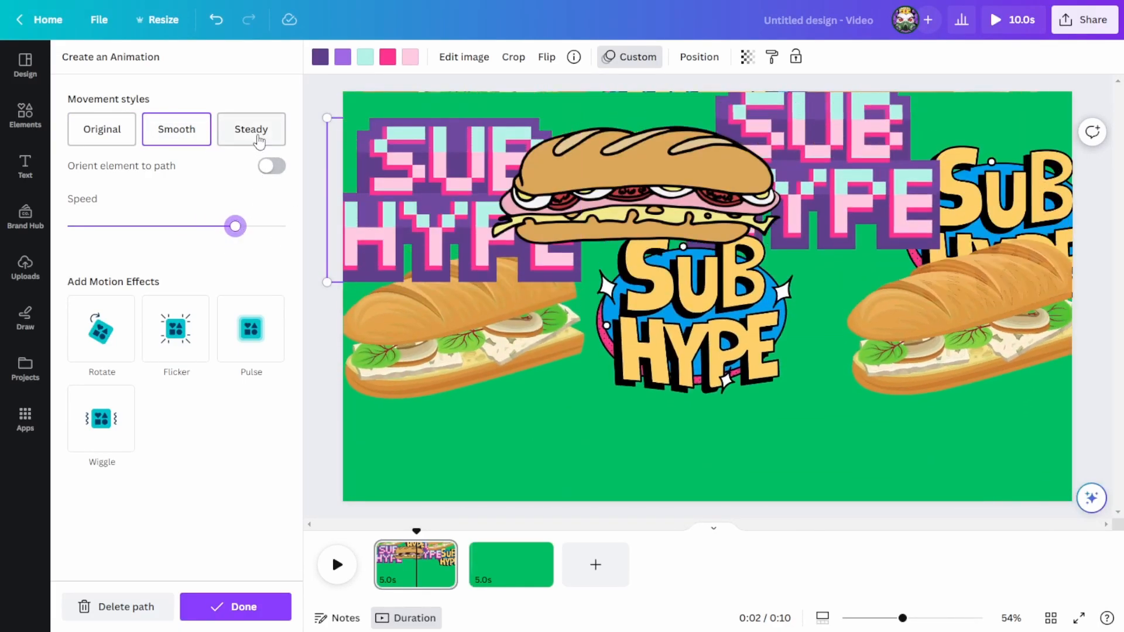
click(253, 139)
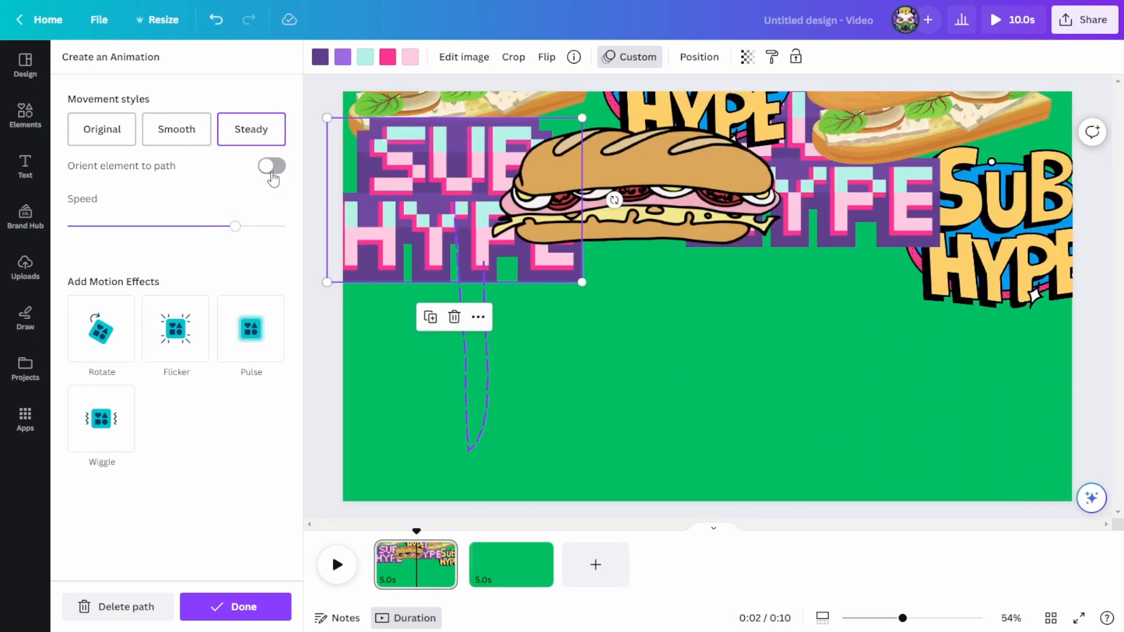
Download all pages of the design as an MP4 video in 1080p quality
click(1009, 359)
click(1084, 20)
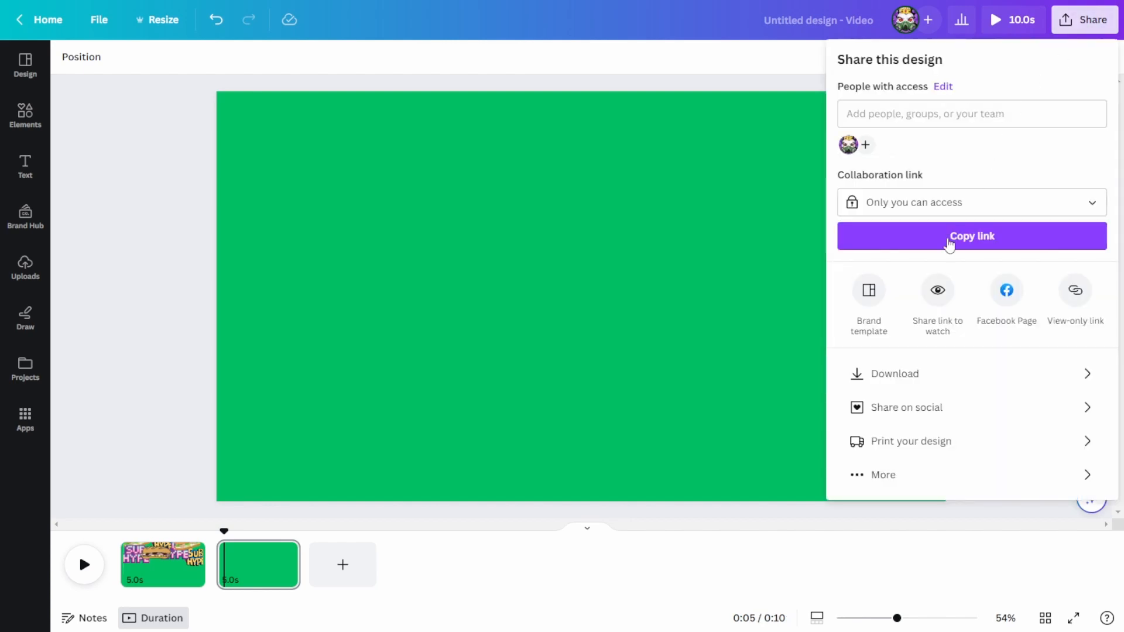
click(910, 375)
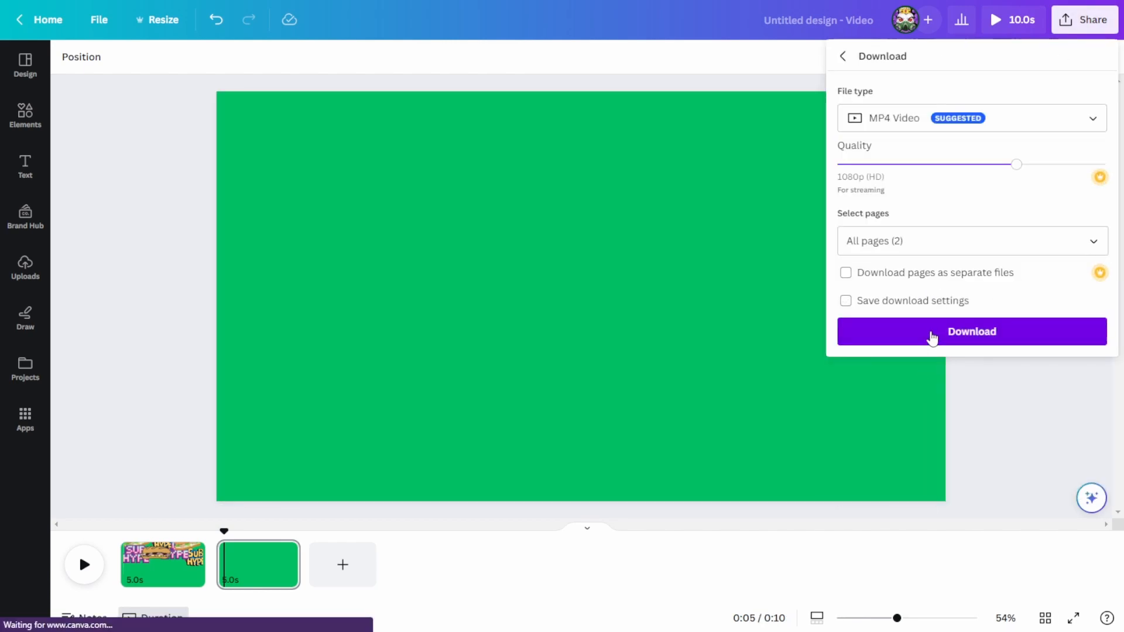
click(933, 332)
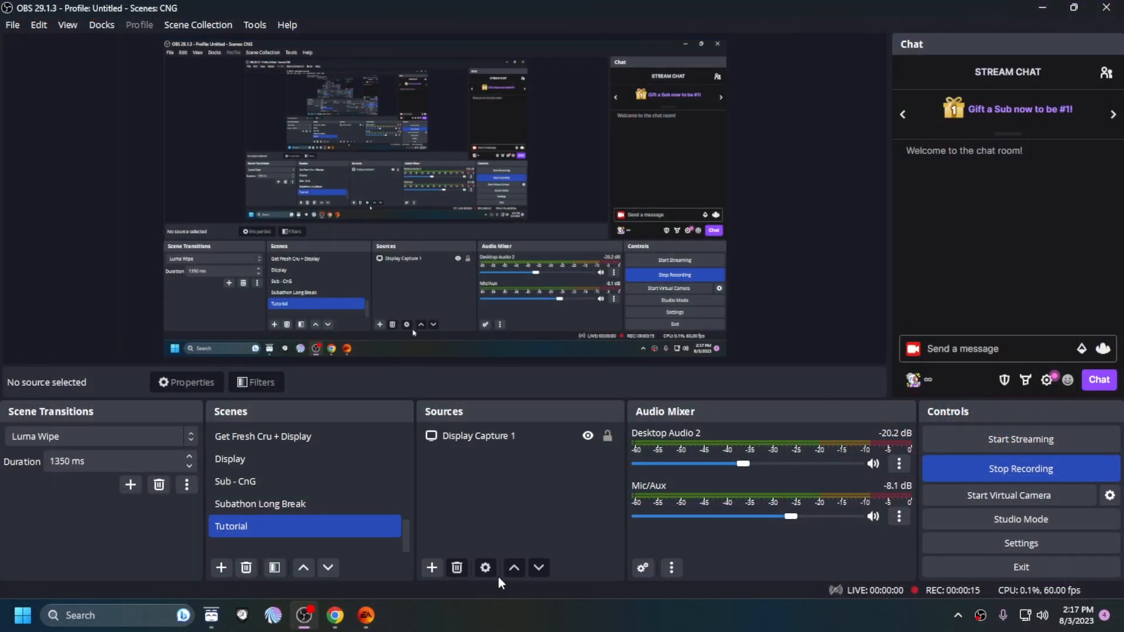
Switch to OBS and add a new media source named "Sub alerts" to the Tutorial scene
click(427, 573)
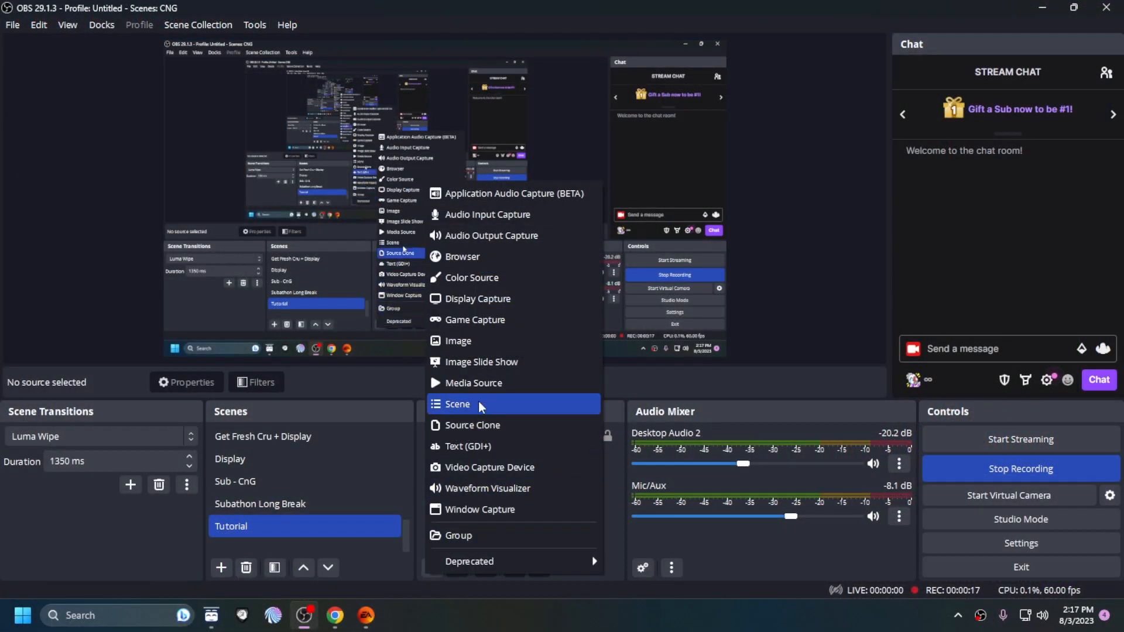
click(479, 384)
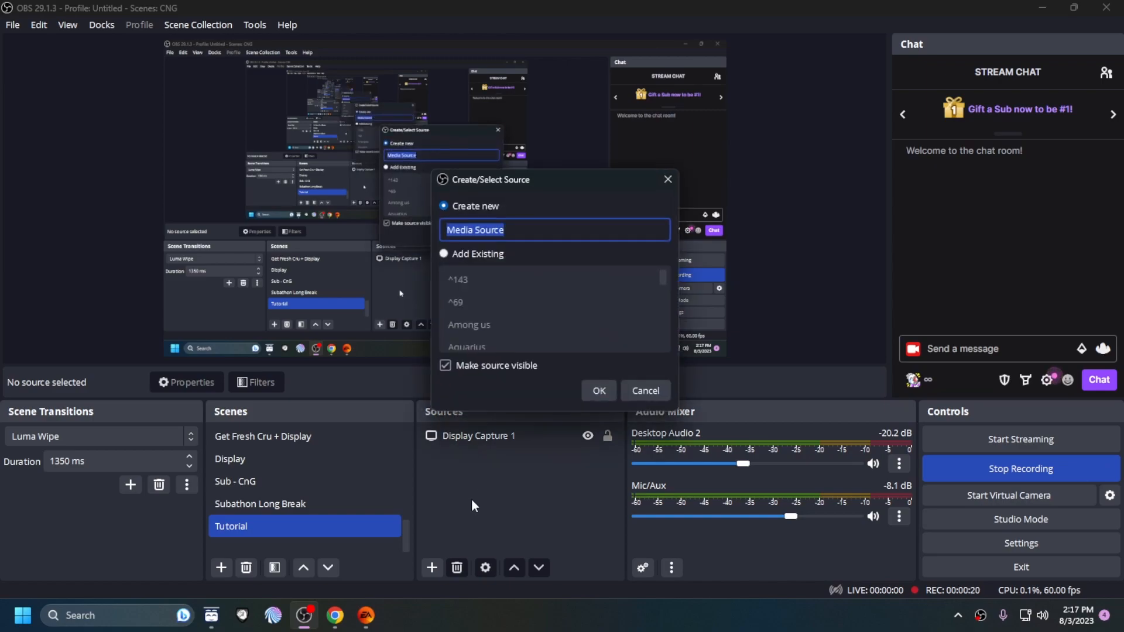
text(Sub a)
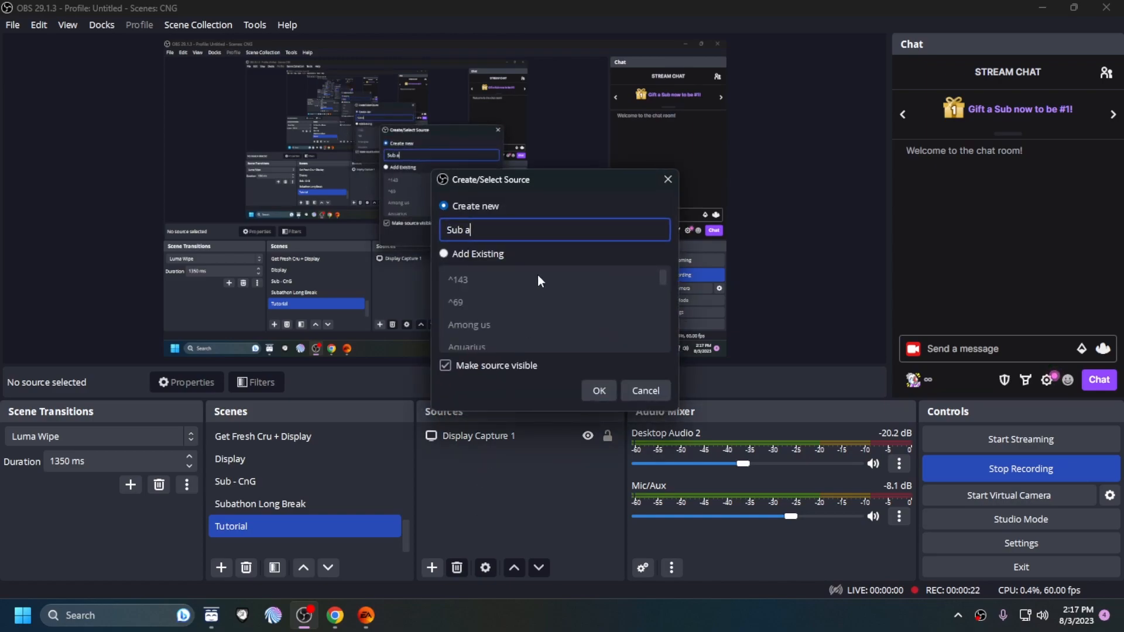
text(lerts)
click(597, 391)
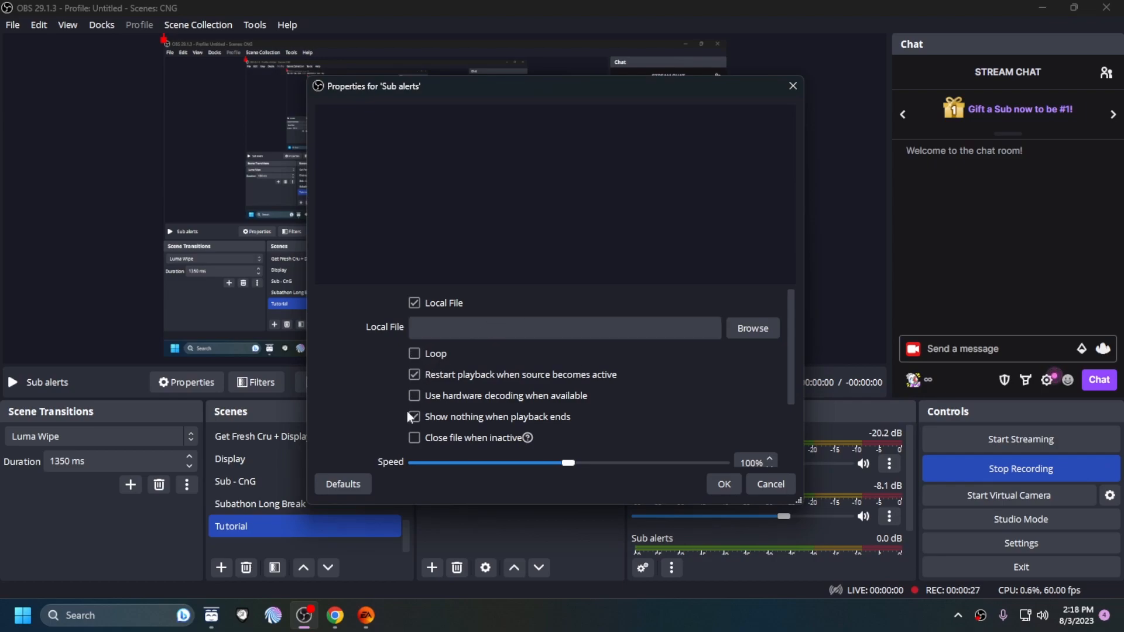
Load "Untitled design (7).mp4" from New Volume (F:) as the local file of the Sub alerts source
scroll(665, 368, down, 2)
scroll(666, 367, up, 2)
click(742, 335)
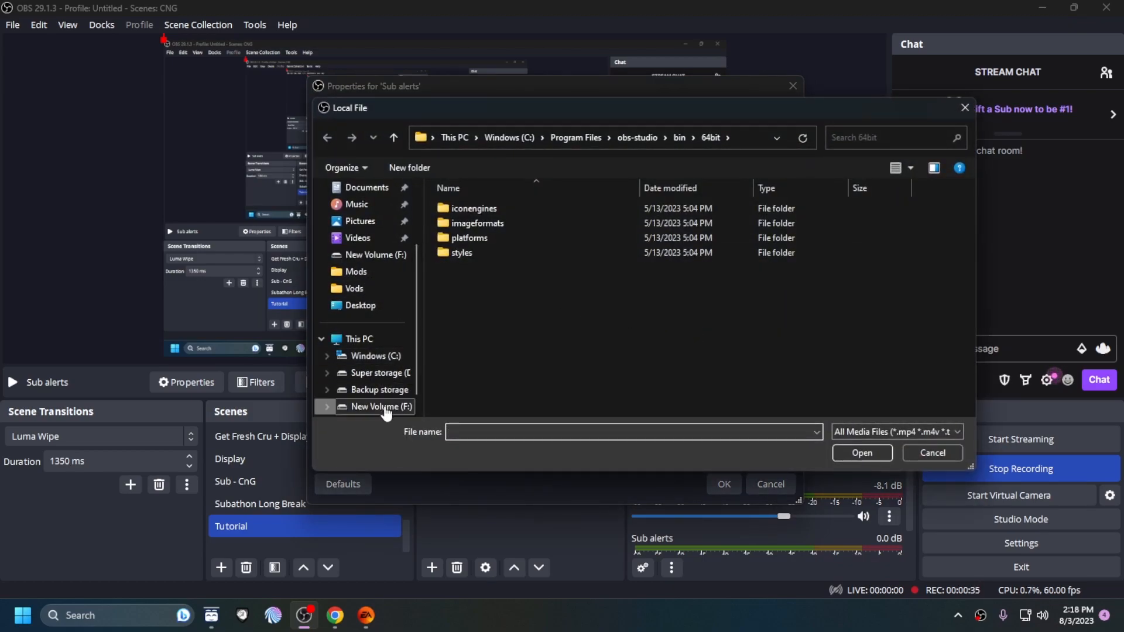
click(386, 407)
click(840, 267)
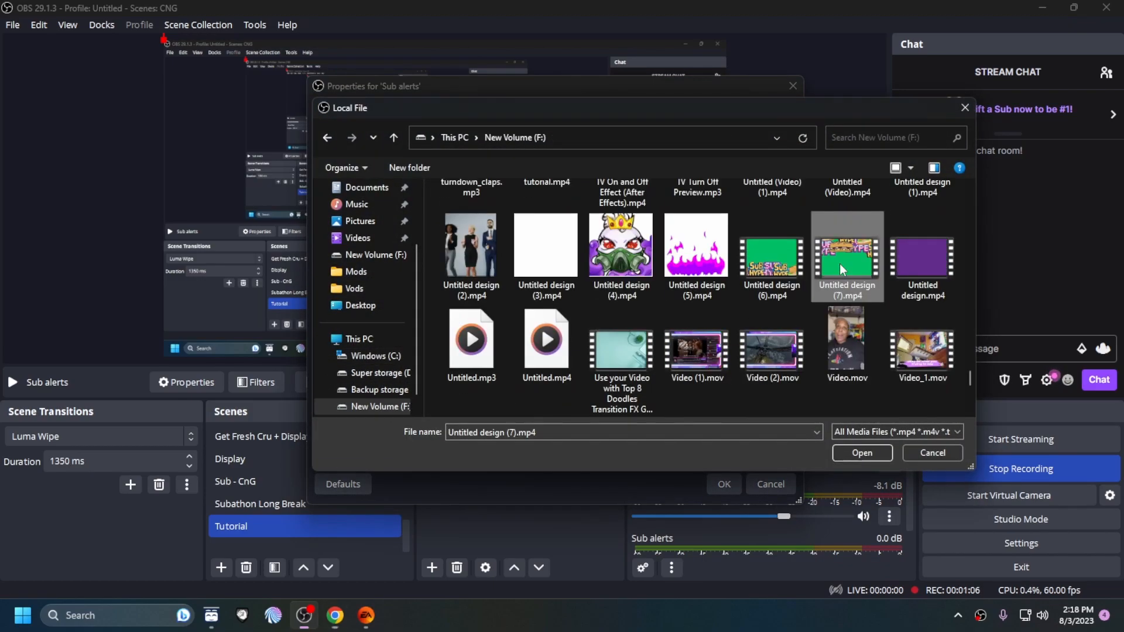
click(862, 454)
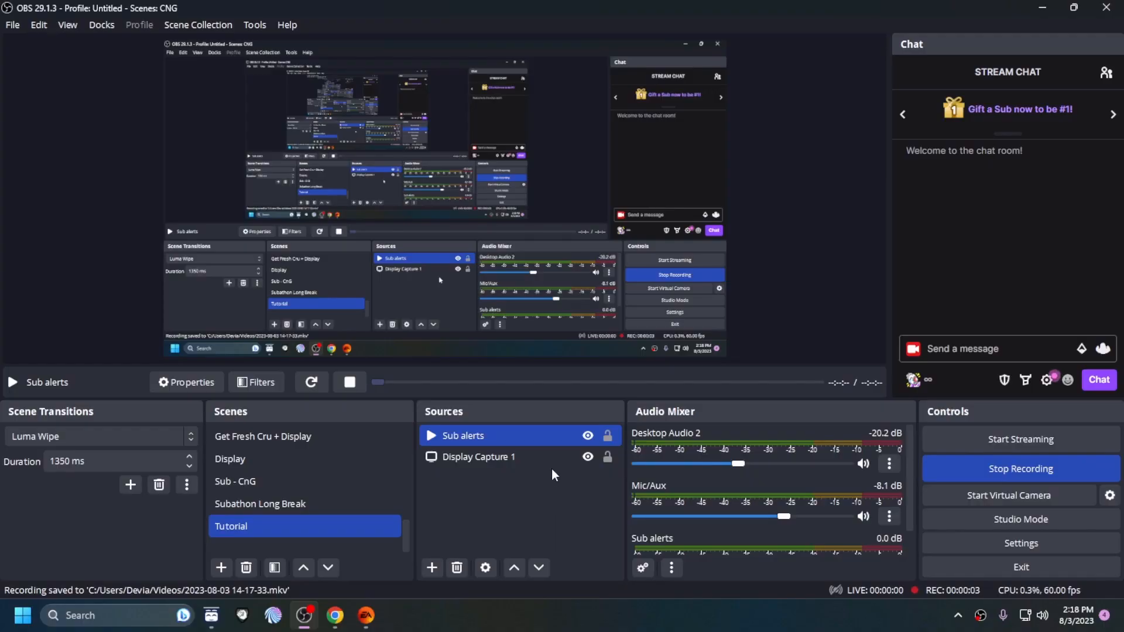
Add a Chroma Key effect filter with the green key color to the Sub alerts source and close its filters
right_click(551, 440)
click(627, 550)
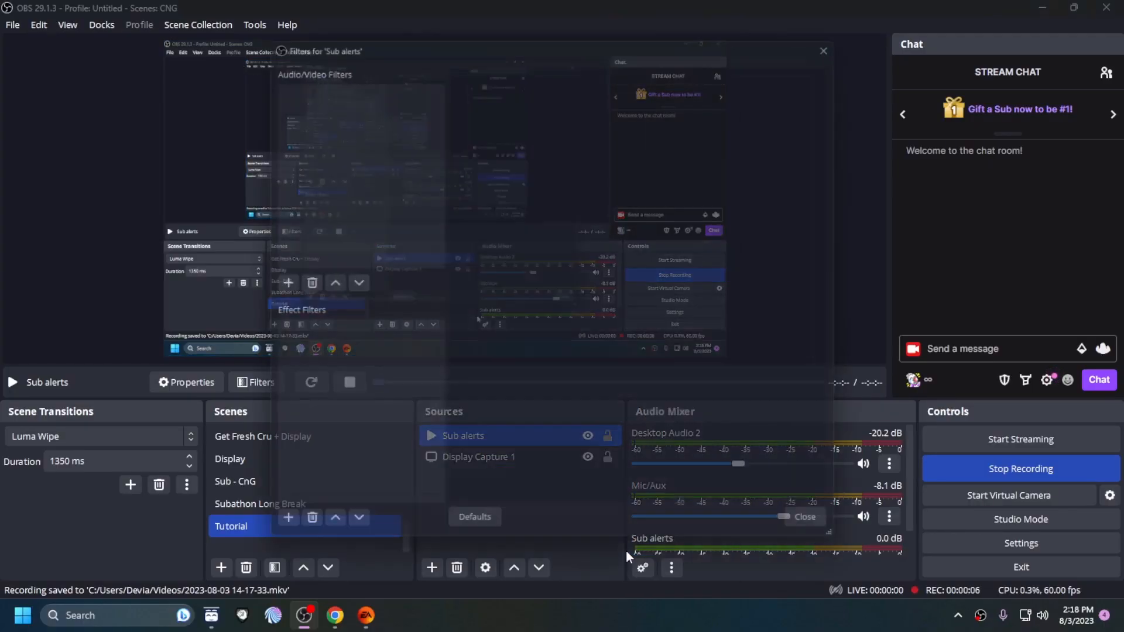
click(272, 536)
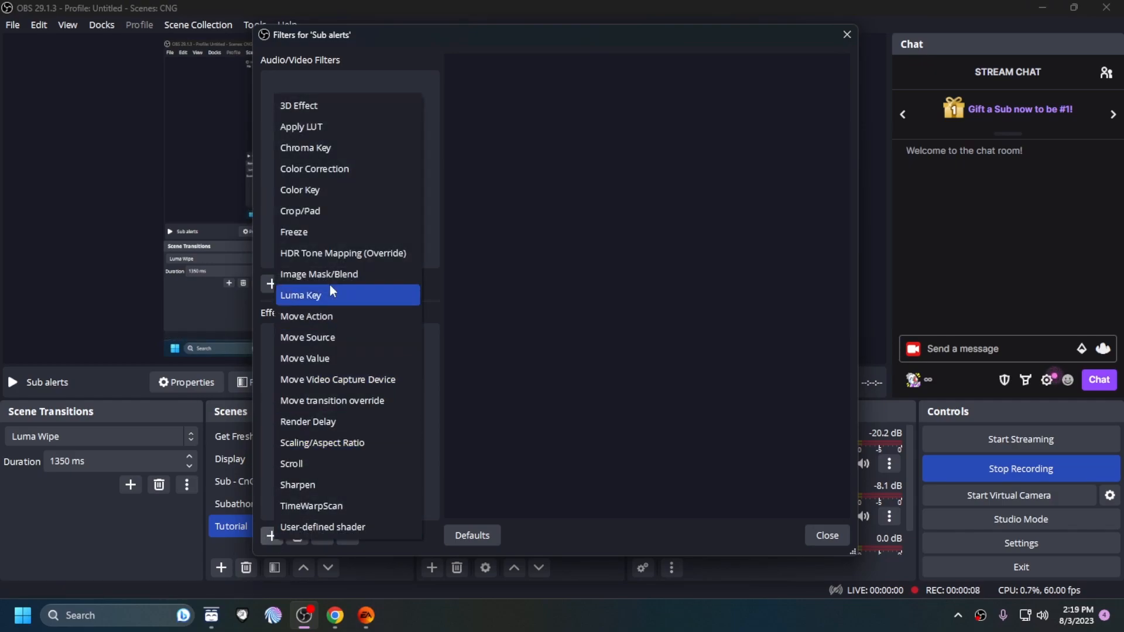
click(326, 160)
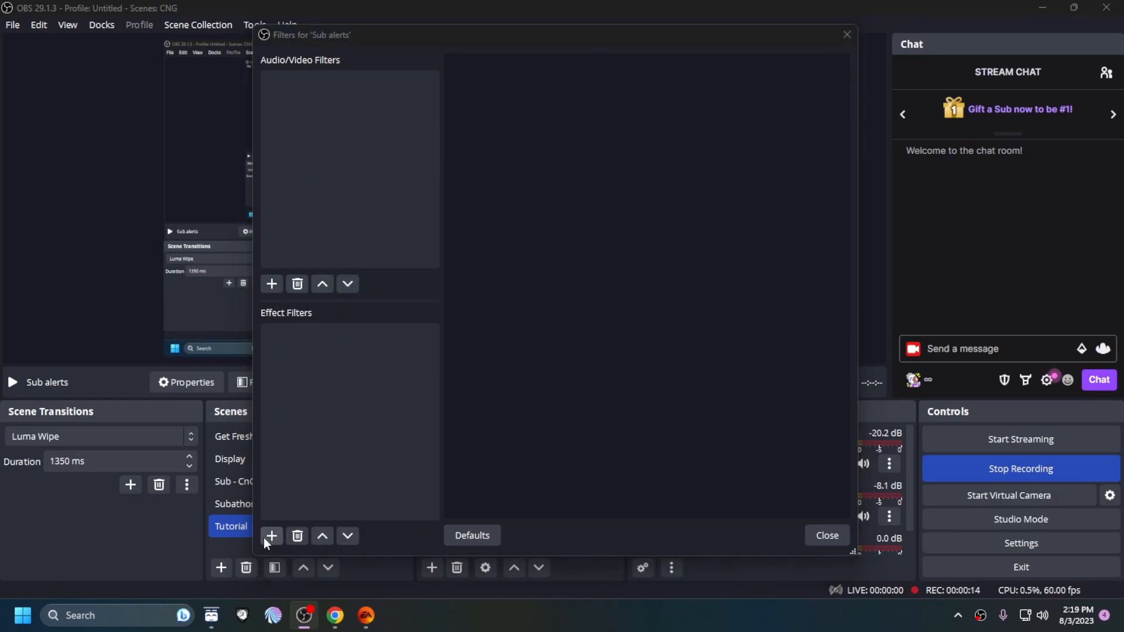
click(520, 318)
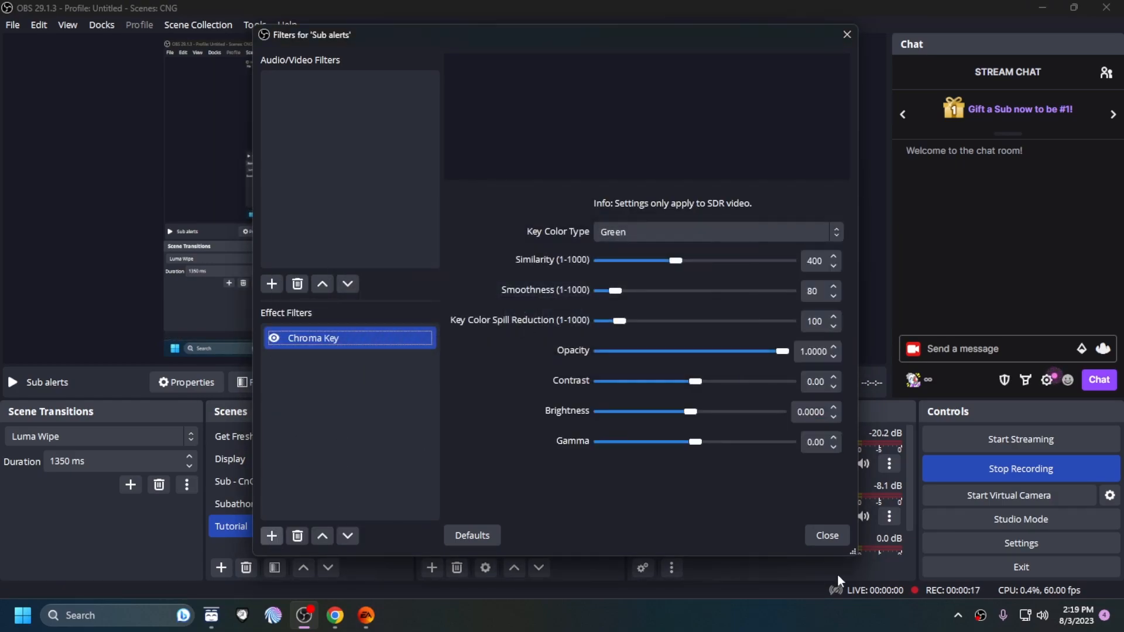
click(827, 535)
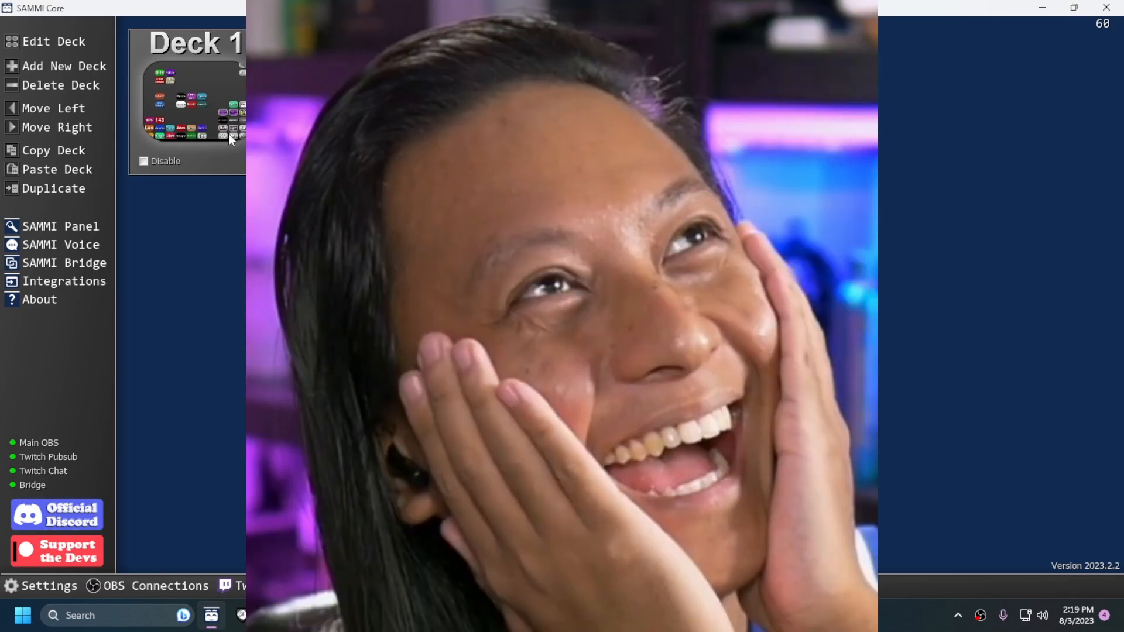
Switch to SAMMI Core, open Deck 1 for editing, and create a new button labelled "Sub Alert" in an empty third-row cell
double_click(229, 134)
double_click(722, 214)
right_click(732, 199)
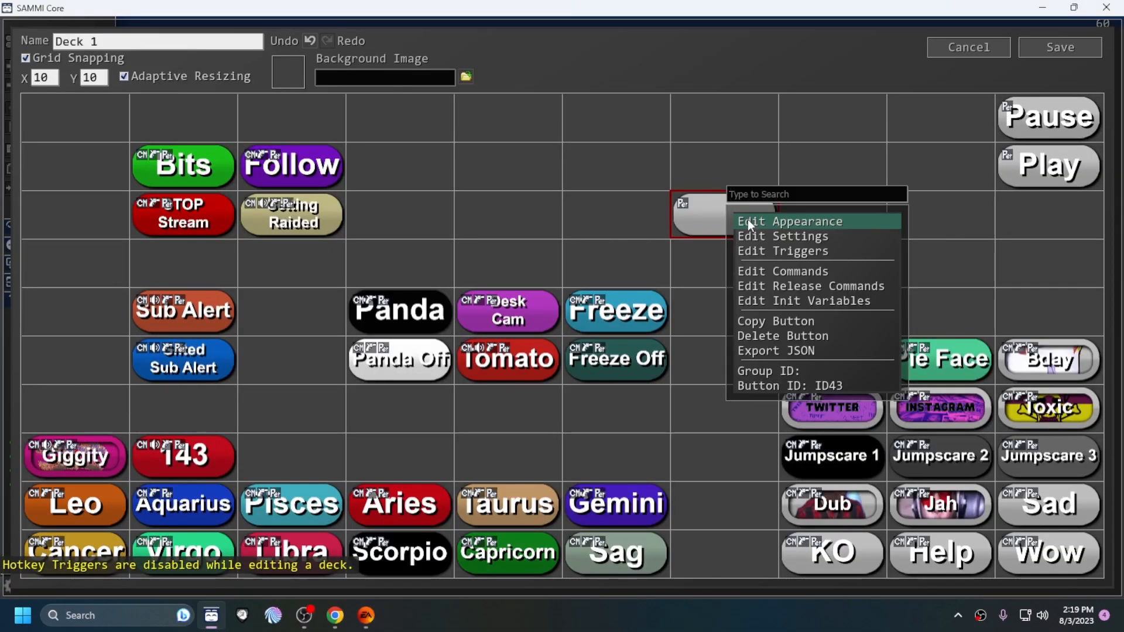
click(769, 271)
click(265, 65)
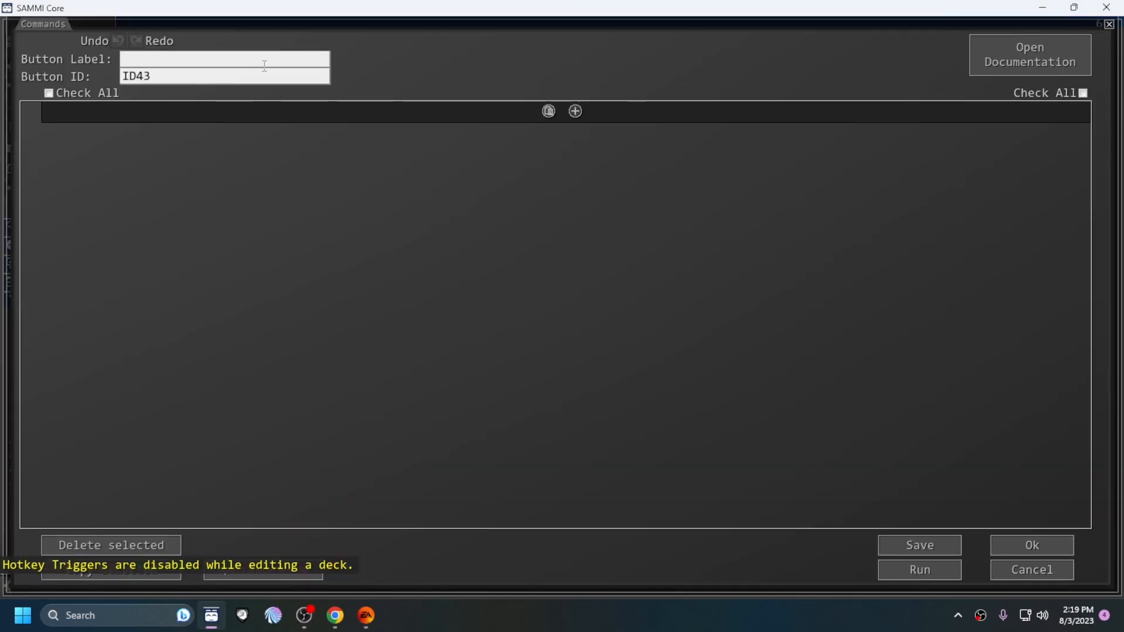
text(D)
key(BackSpace)
text(Sub Alert)
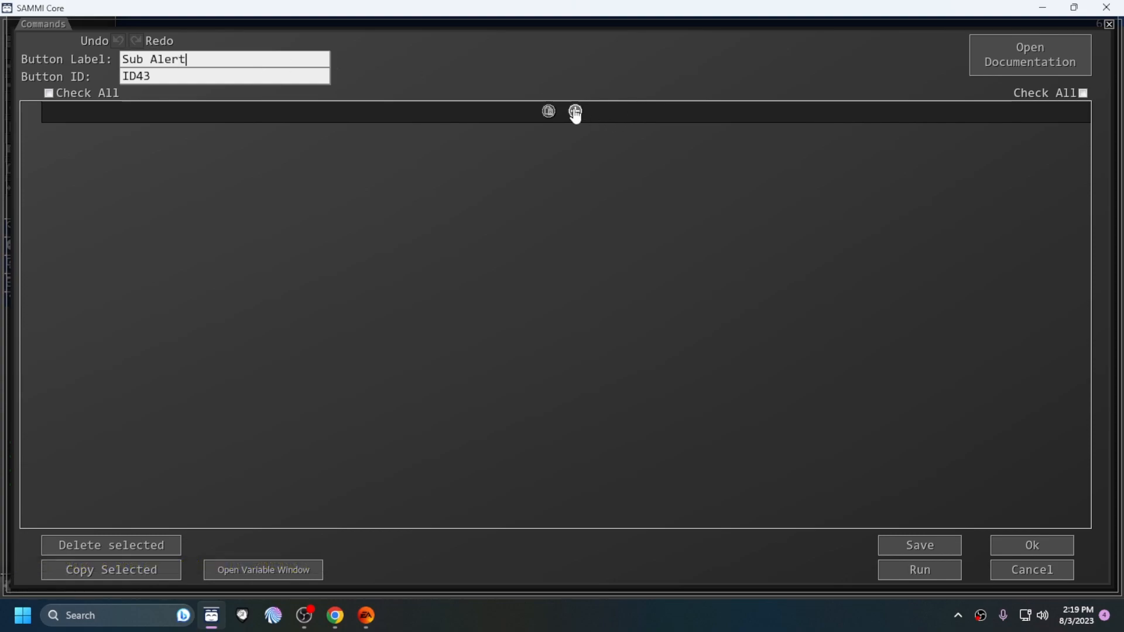
Add a Source Change Visibility command to the button, targeting the Sub alerts source in the Tutorial scene
click(576, 111)
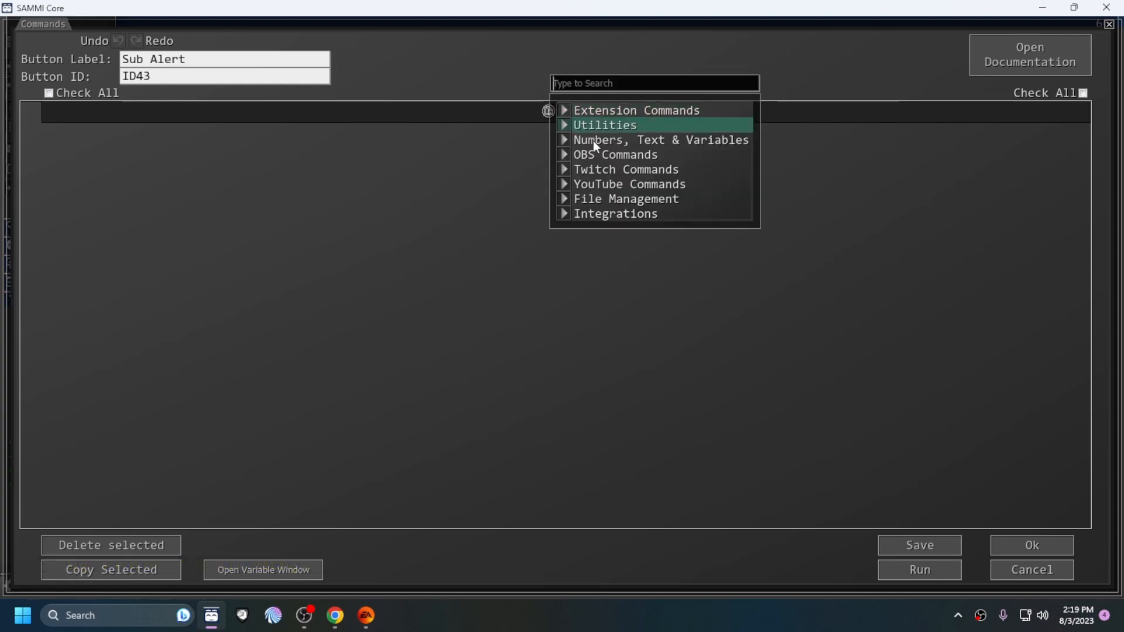
mouse_move(636, 159)
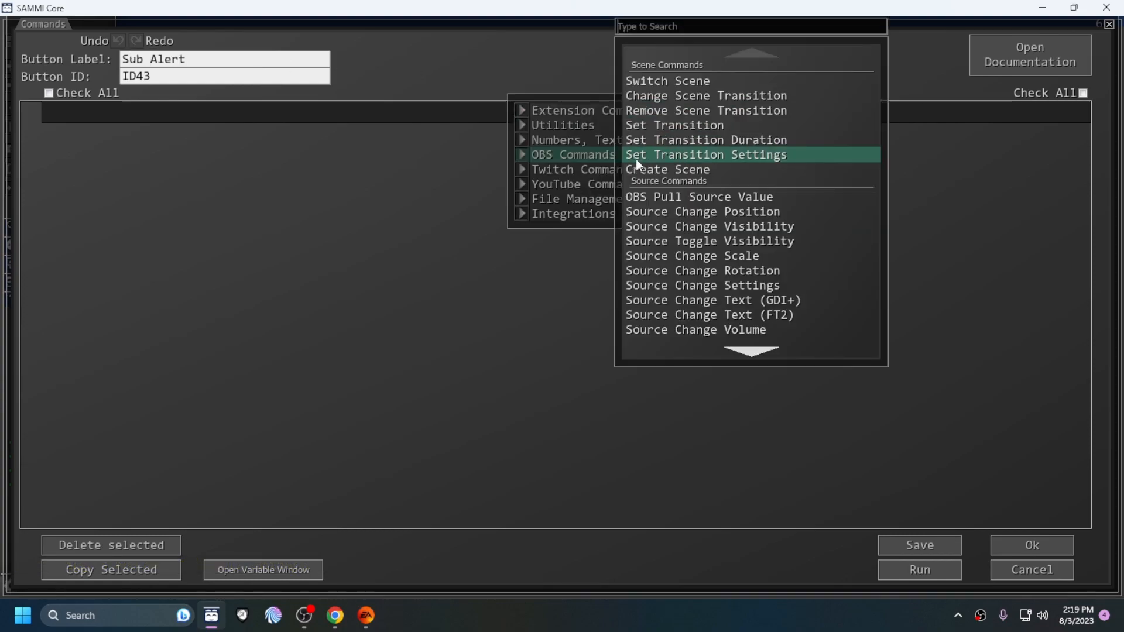
click(713, 231)
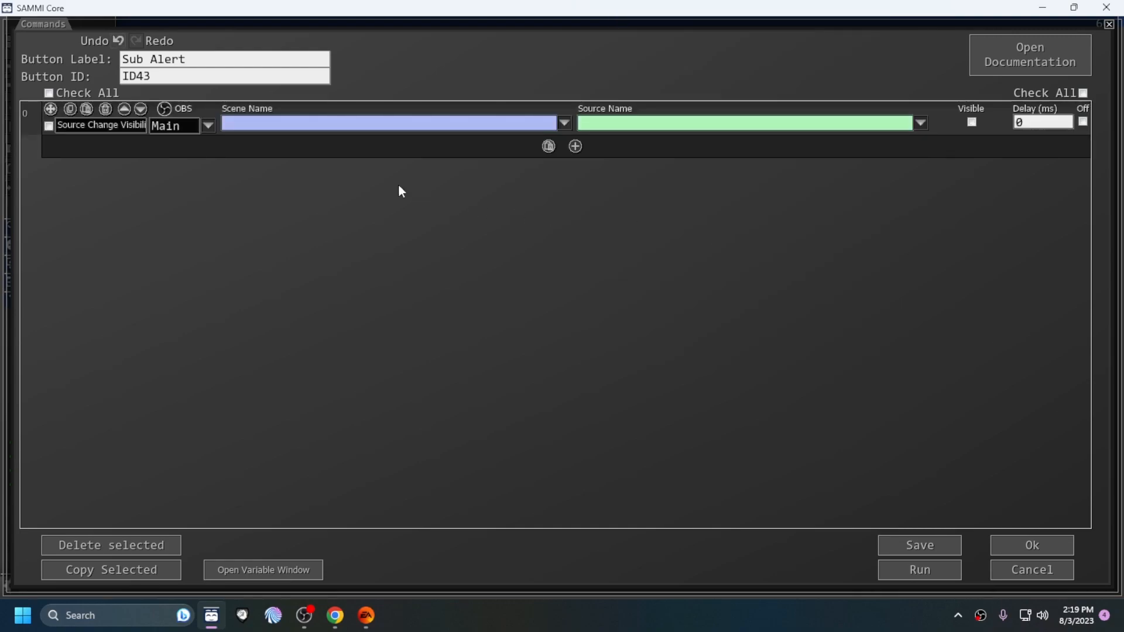
click(565, 123)
click(616, 346)
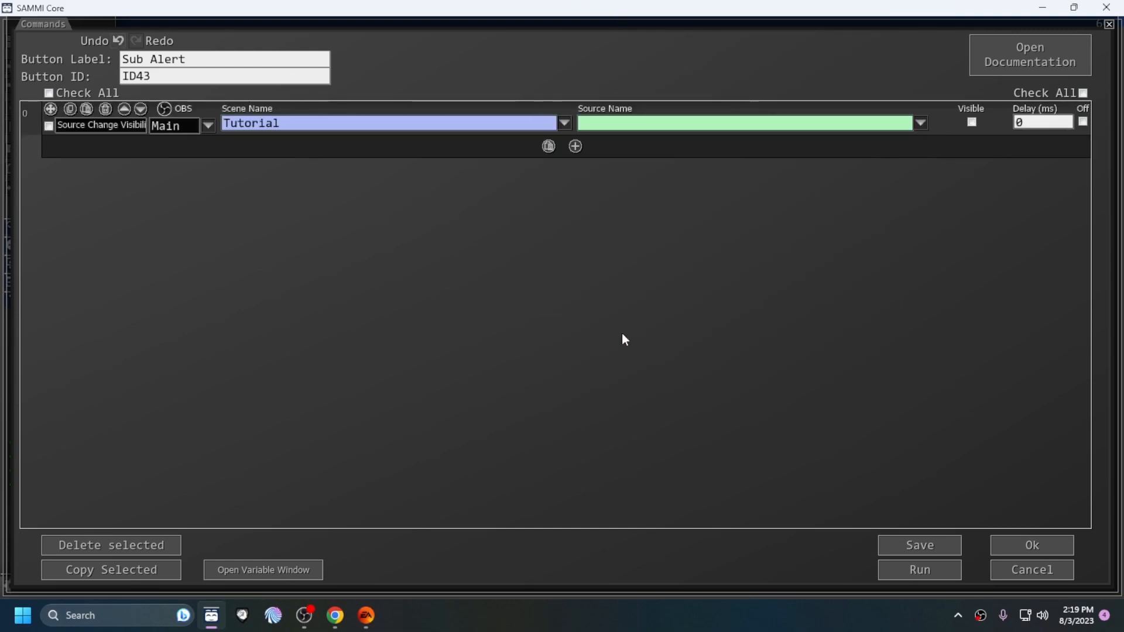
click(921, 123)
click(930, 159)
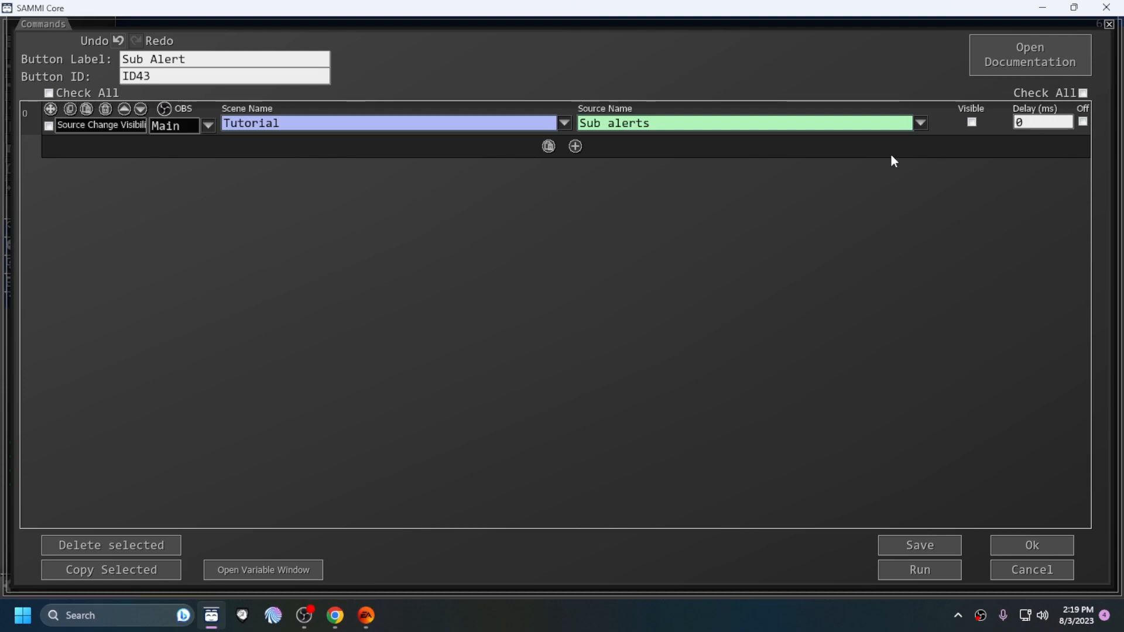
Duplicate the visibility command and set the copy to Visible with a delay of 10000 ms
click(70, 109)
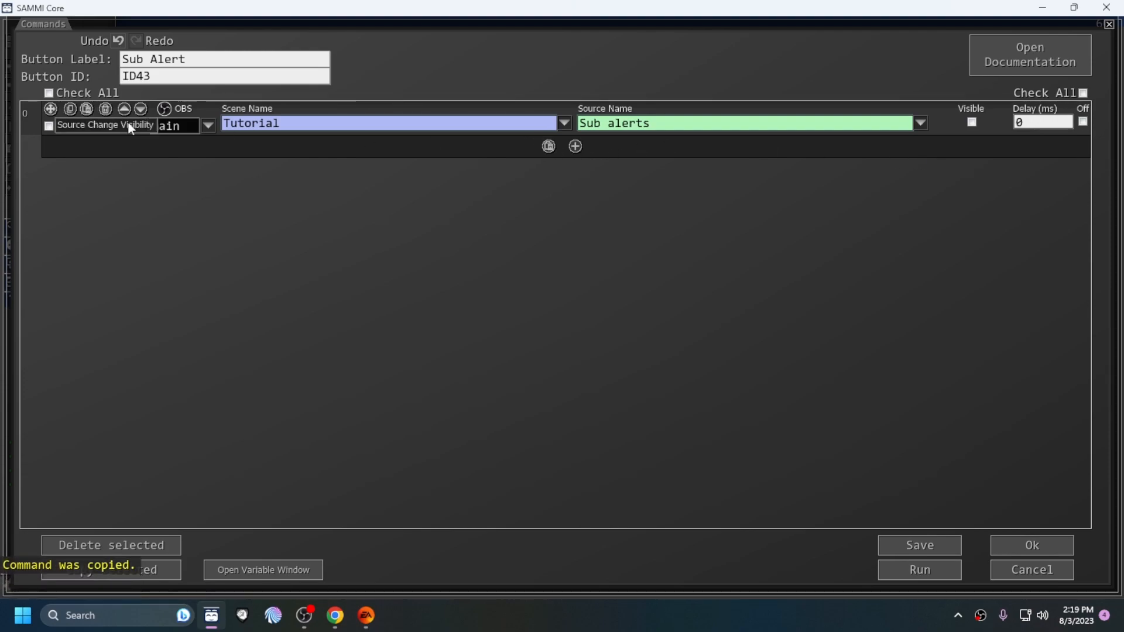
click(87, 109)
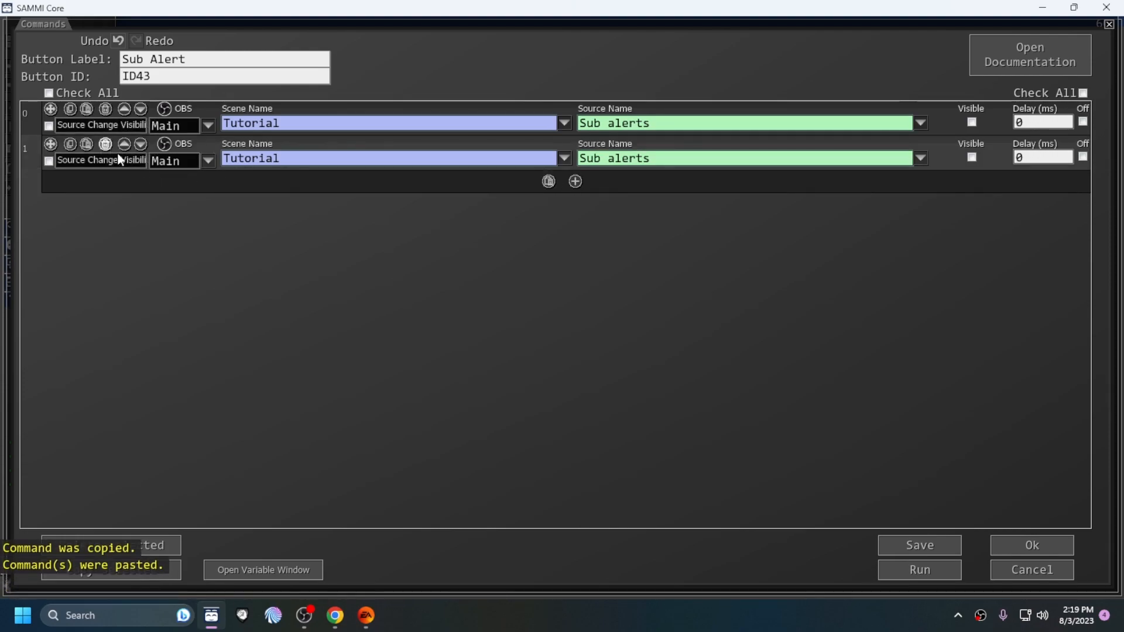
click(1043, 157)
text(10000)
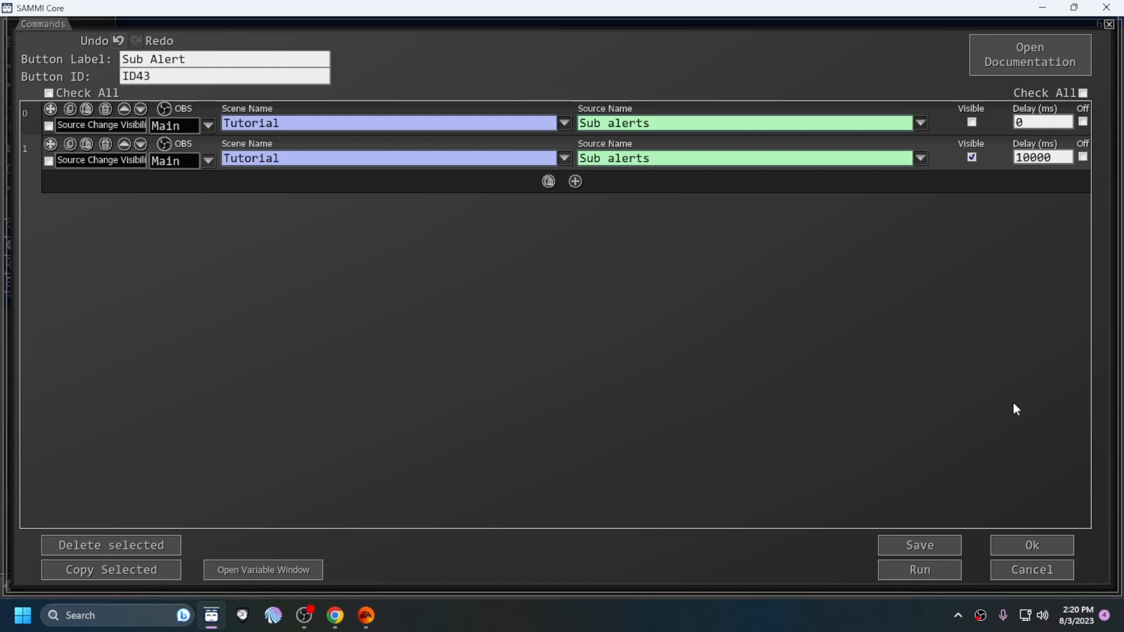
Save the Sub Alert button, run its commands as a test, and accept the command list
click(939, 545)
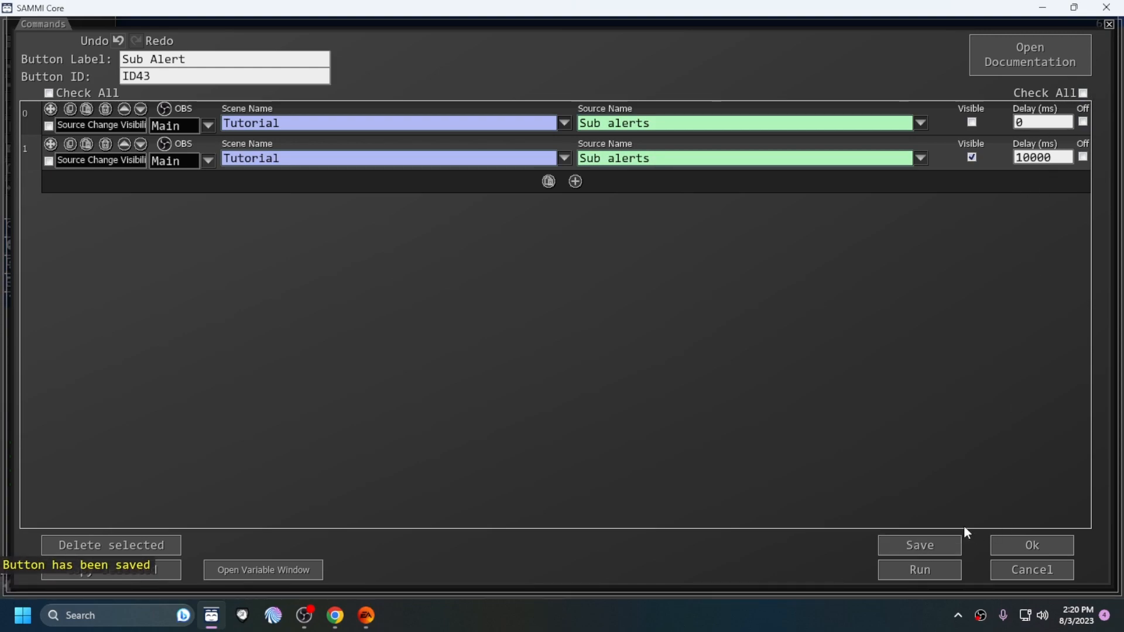
click(936, 580)
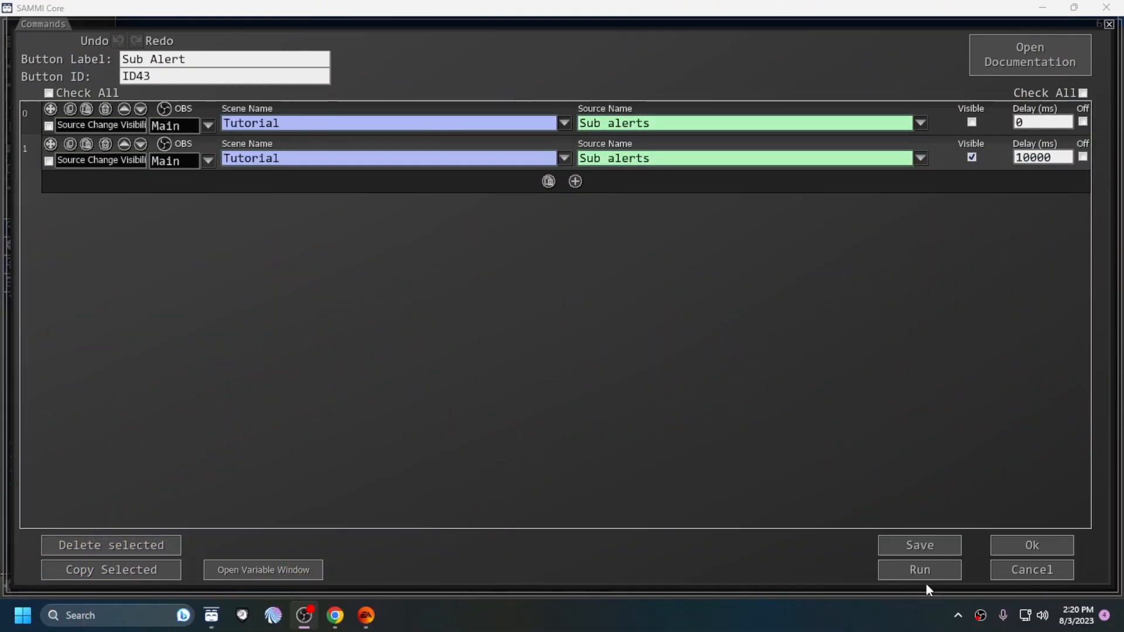
click(1029, 545)
Add a Twitch Subscription trigger to the new Sub Alert button on Deck 1
right_click(714, 217)
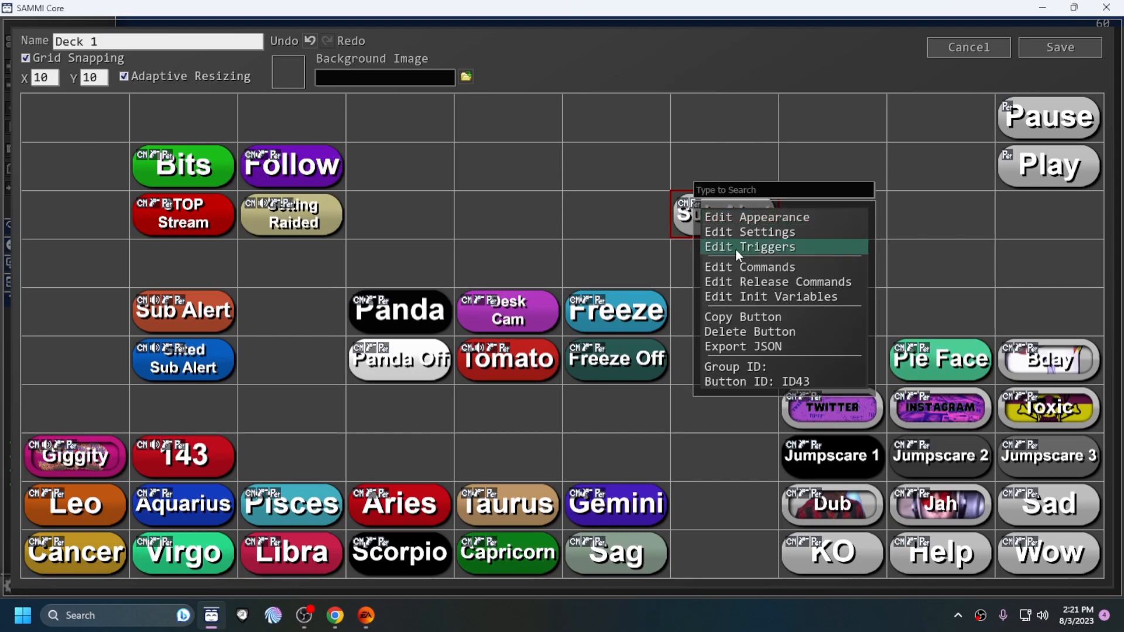
click(738, 252)
click(548, 118)
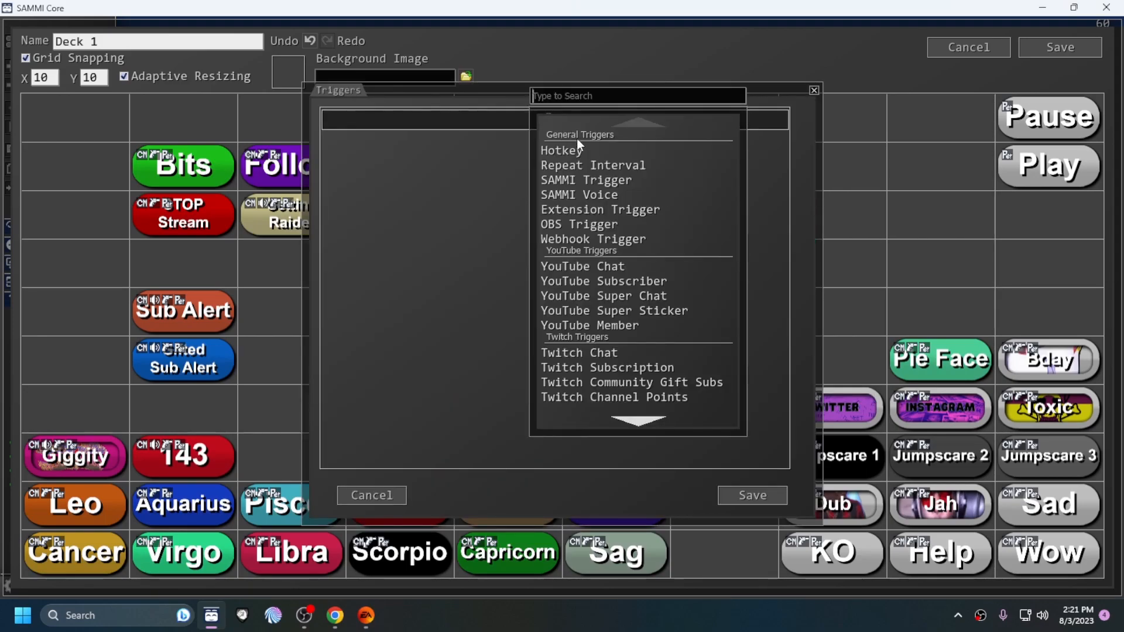
click(602, 375)
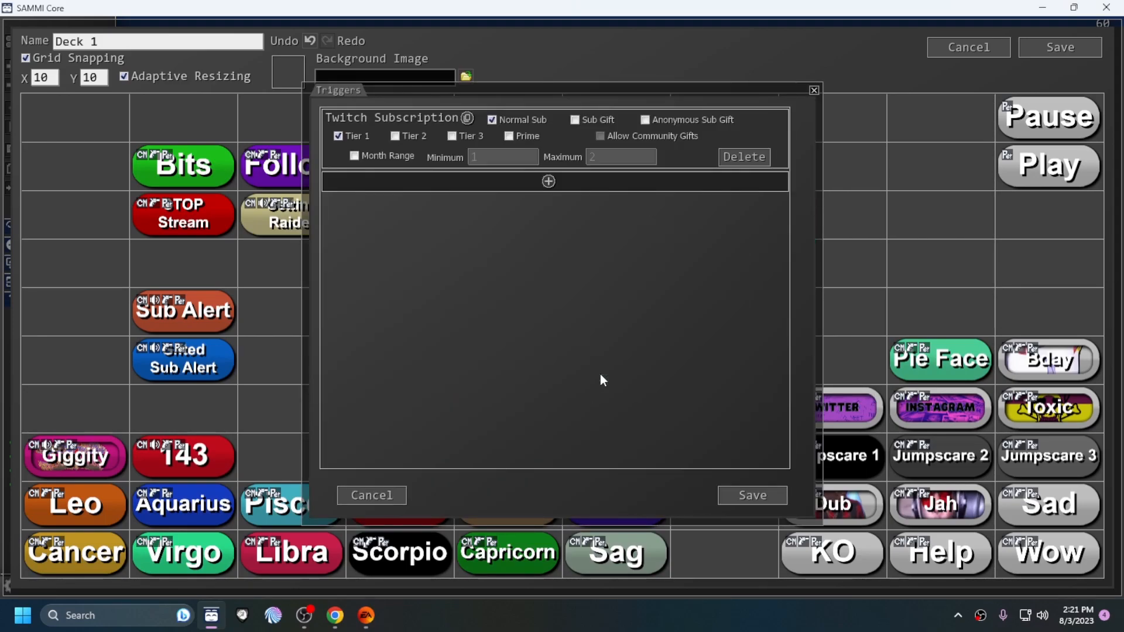